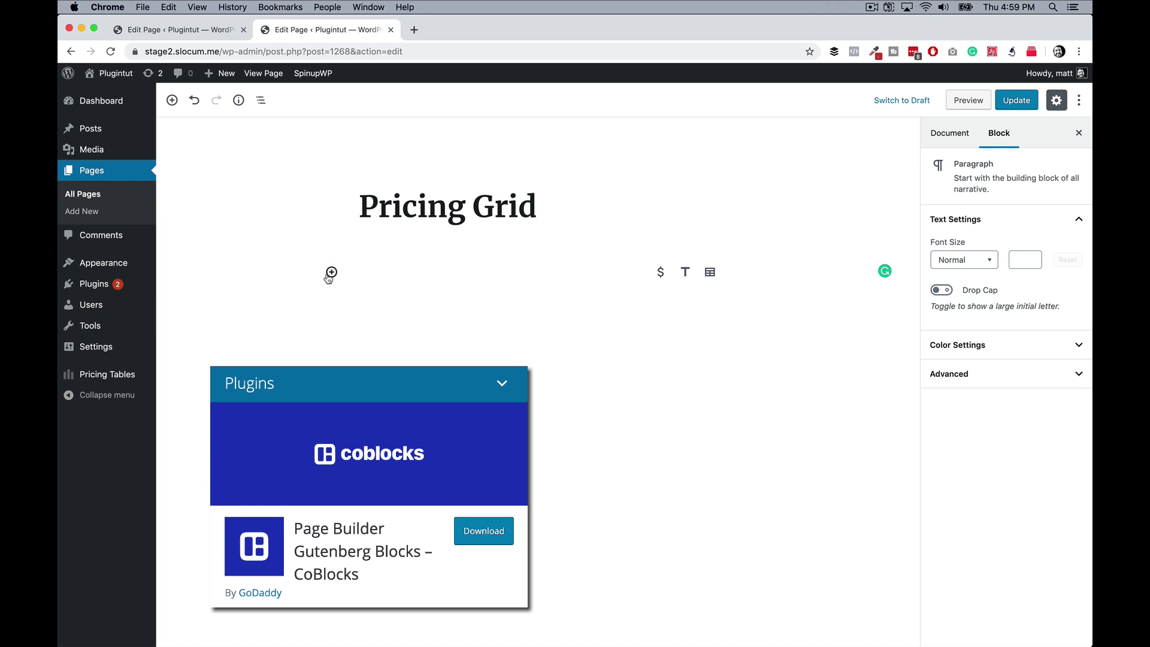
Step: Insert a CoBlocks Pricing Table block found by searching 'pric'
click(331, 271)
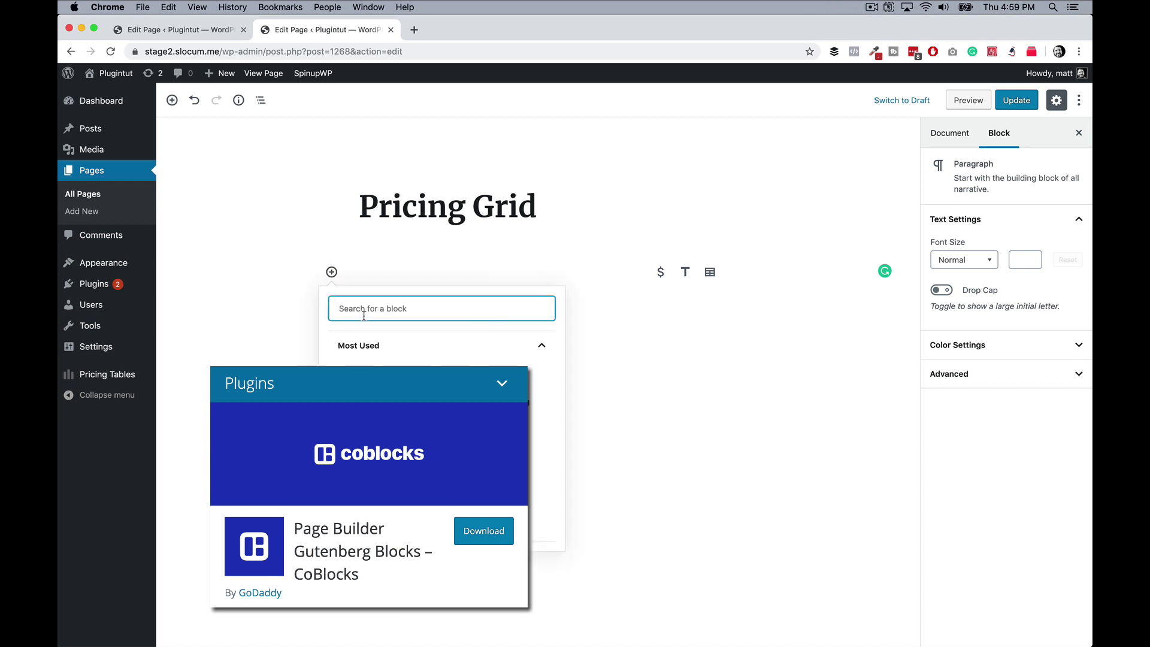
text(pric)
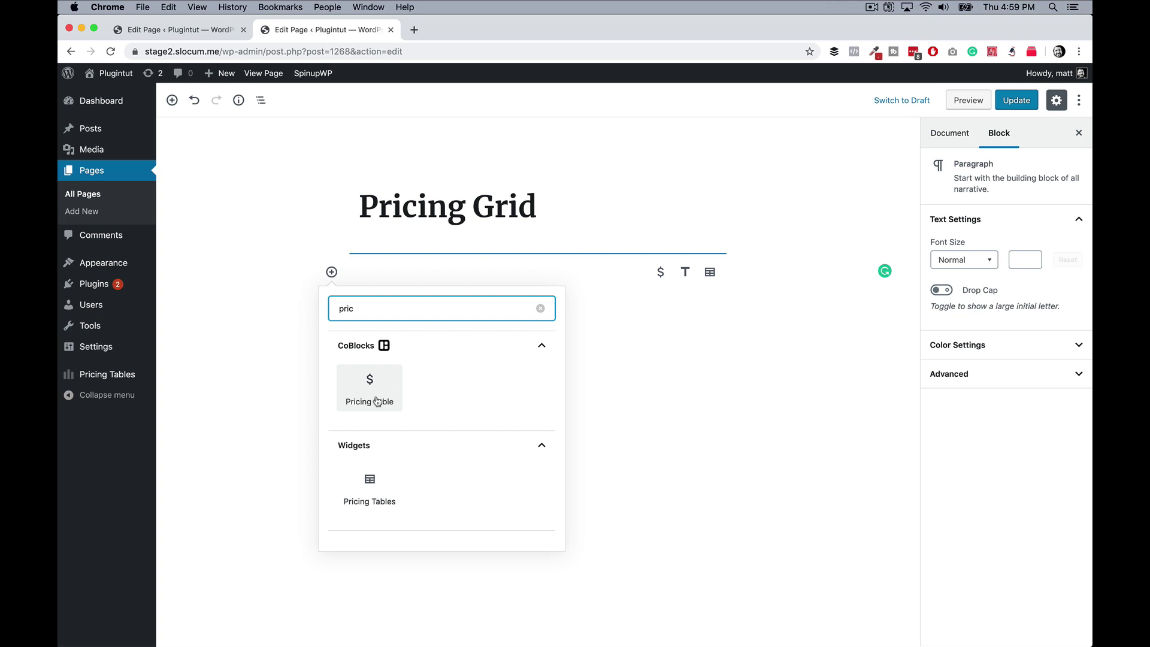
click(375, 400)
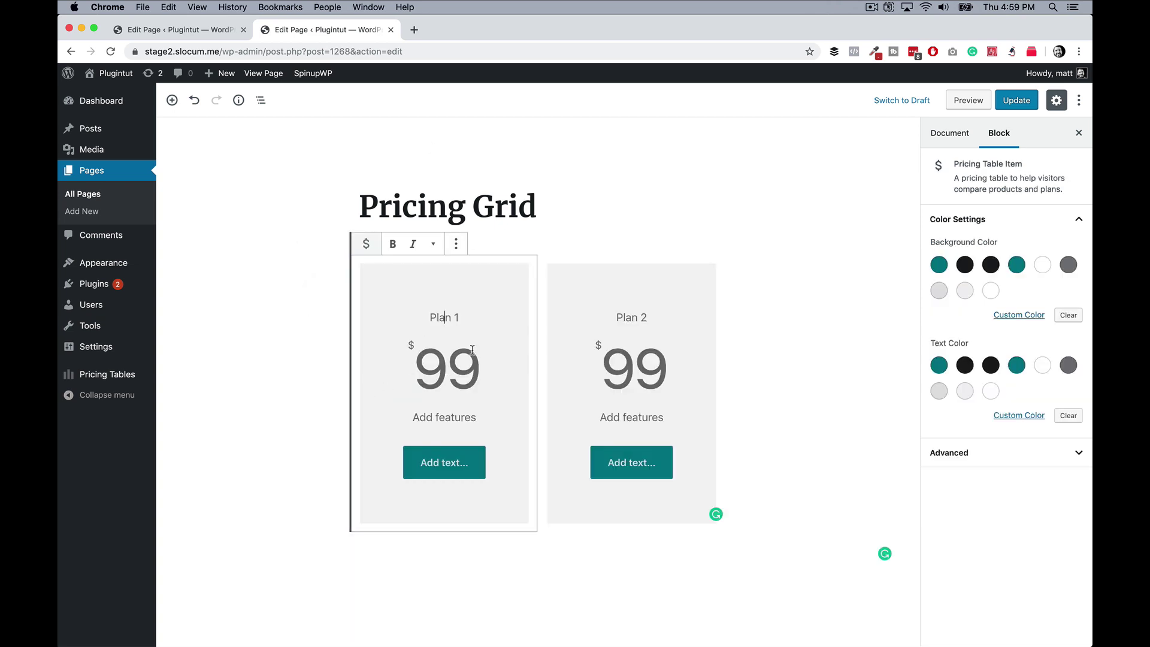
Step: Title the two pricing columns Plan 1 and Plan 2
text(Plan 1)
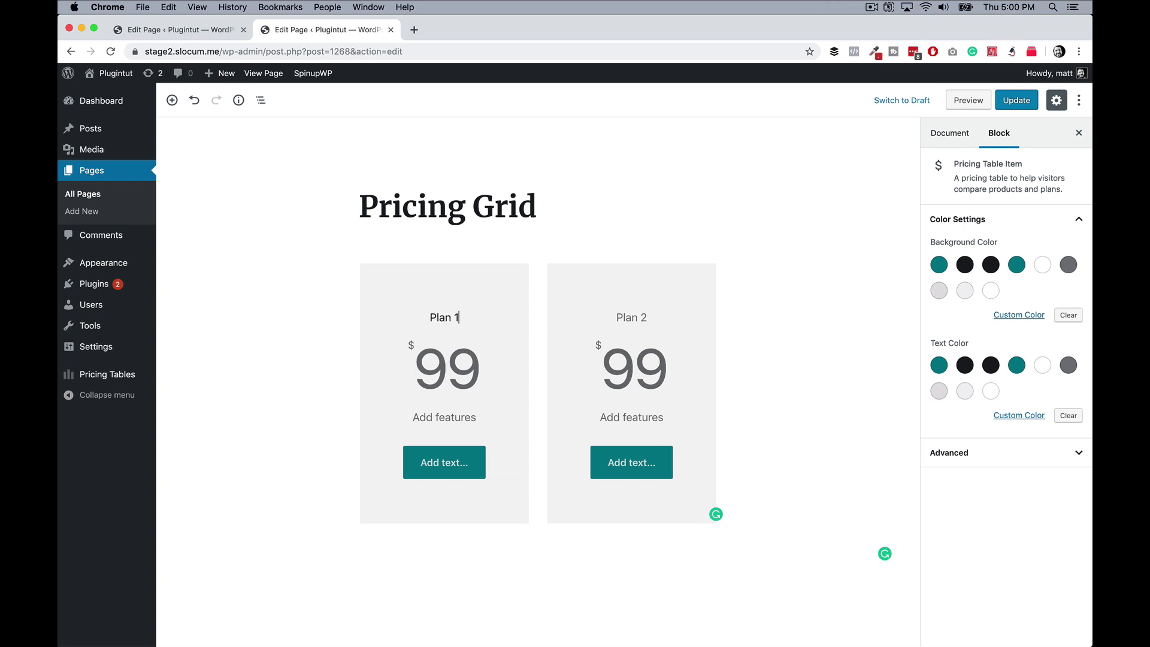
triple_click(498, 329)
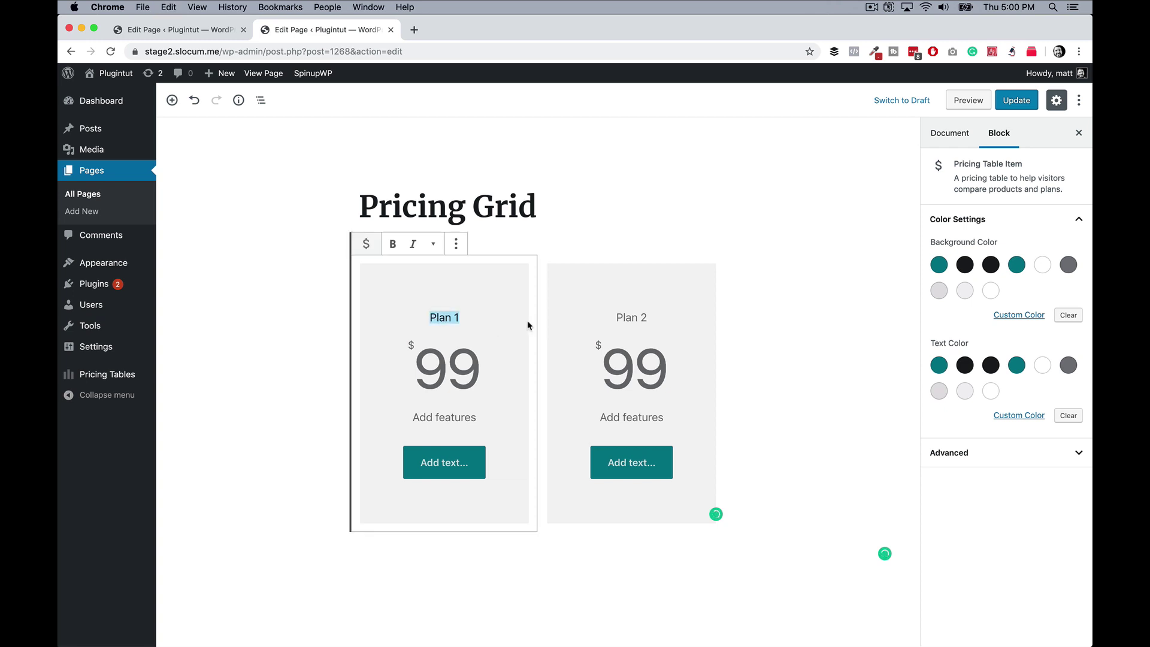
click(653, 316)
text(Plan 2)
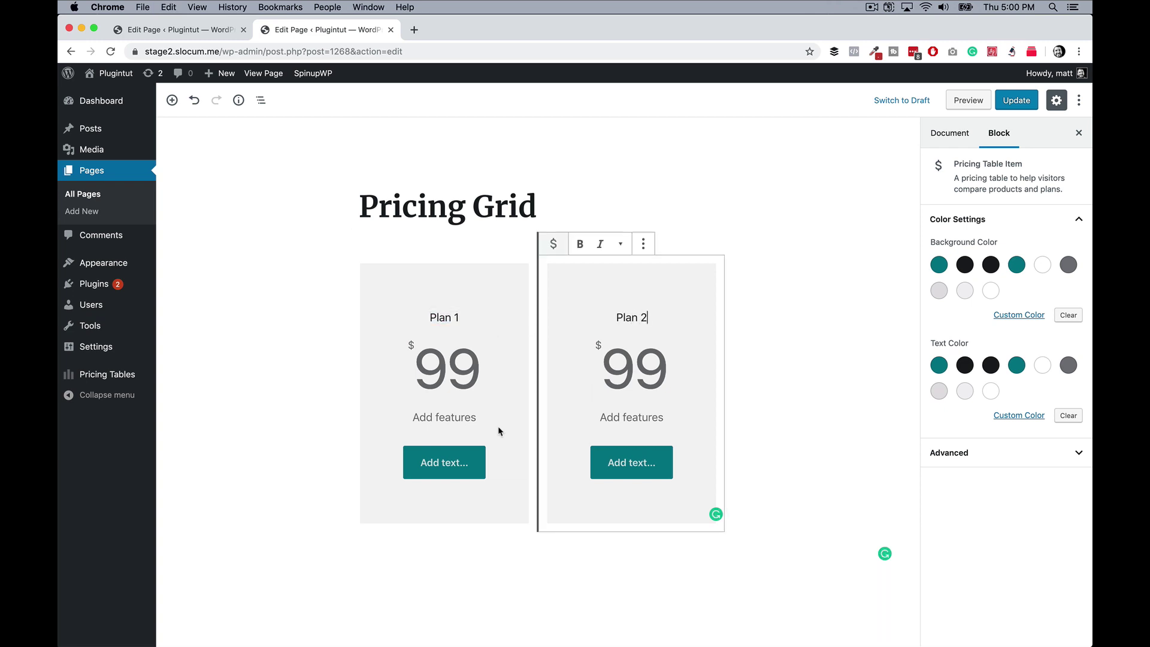
Step: Fill Plan 1's features list with three 'Features' lines
click(446, 418)
text(Features)
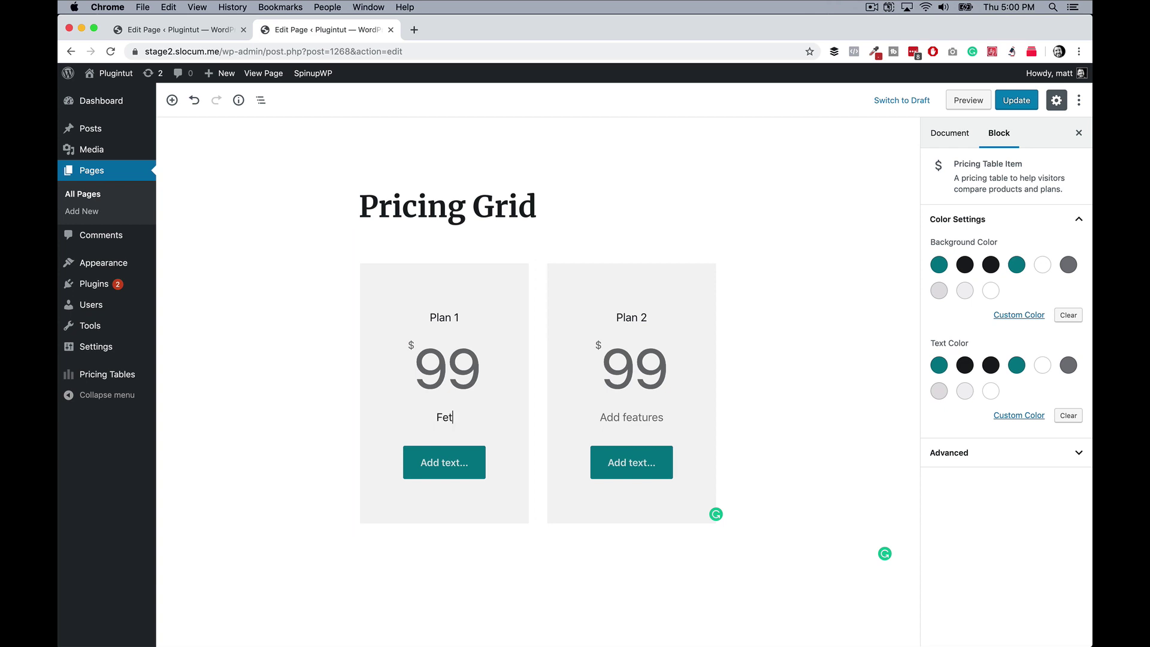
key(super+a)
key(super+c)
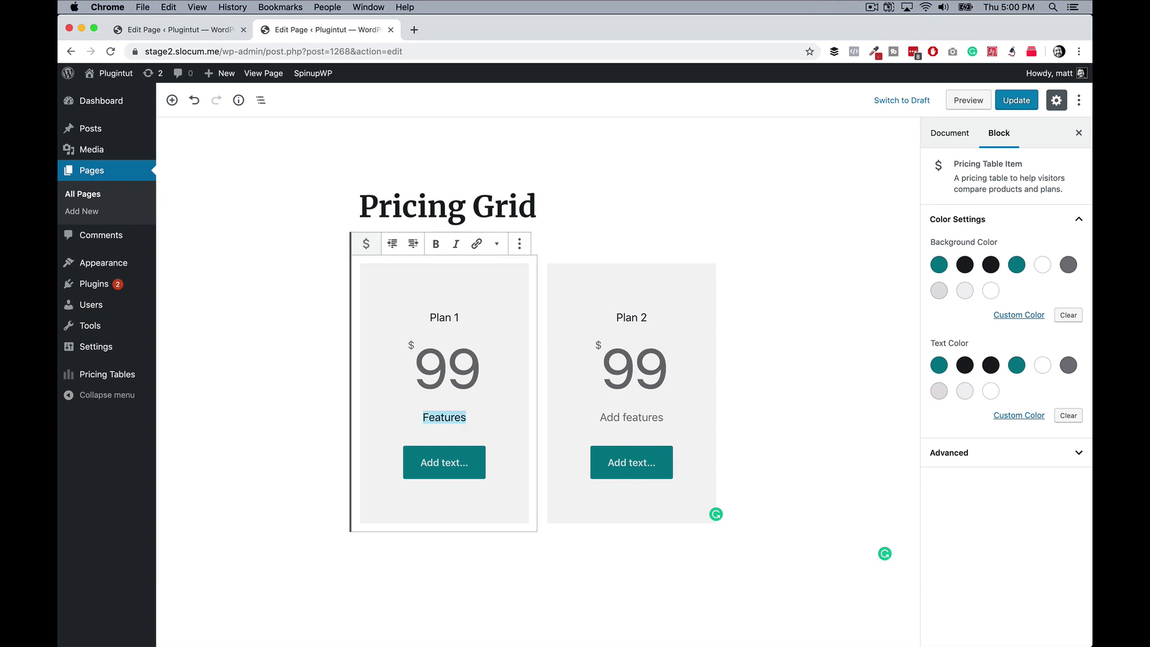
key(Right)
key(Return)
key(super+v)
key(Return)
Step: Fill Plan 2's features list with three pasted 'Features' lines
key(super+v)
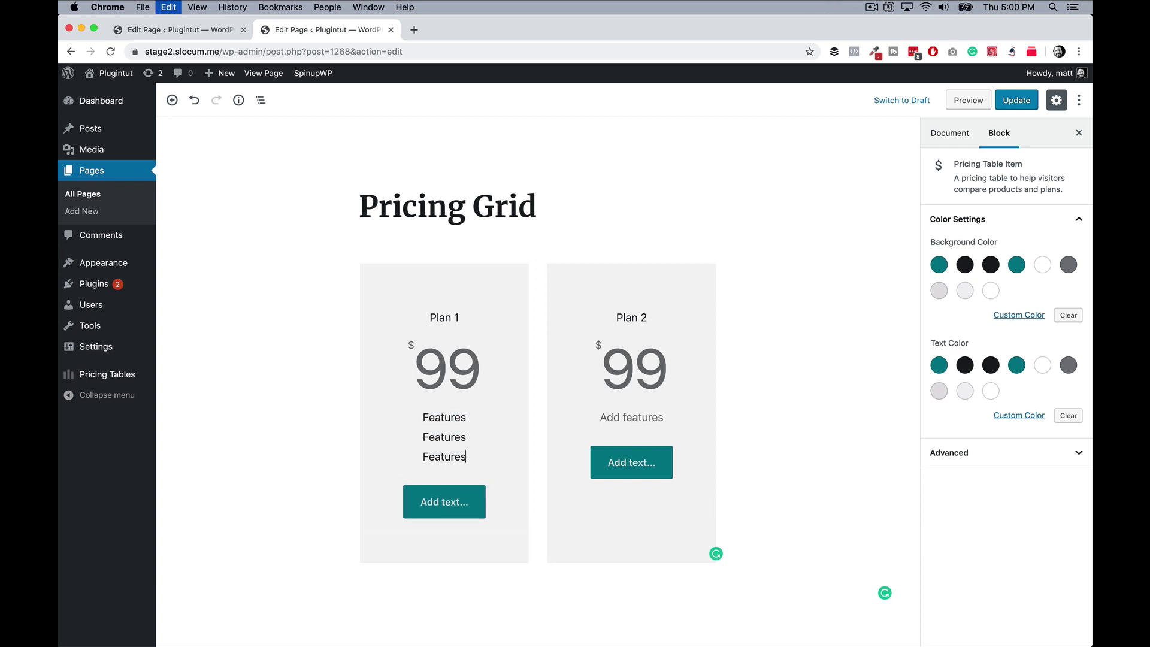
click(620, 417)
key(super+v)
key(Return)
key(super+v)
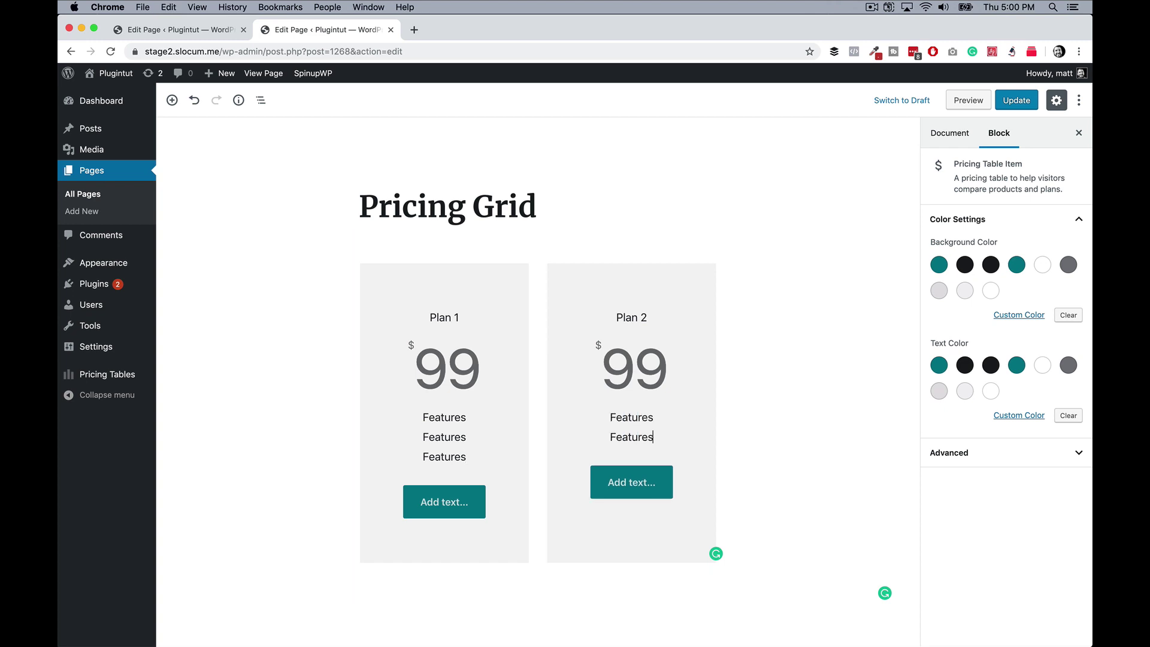
key(Return)
key(super+v)
Step: Set Plan 1's price to 99 and Plan 2's price to 199
click(455, 367)
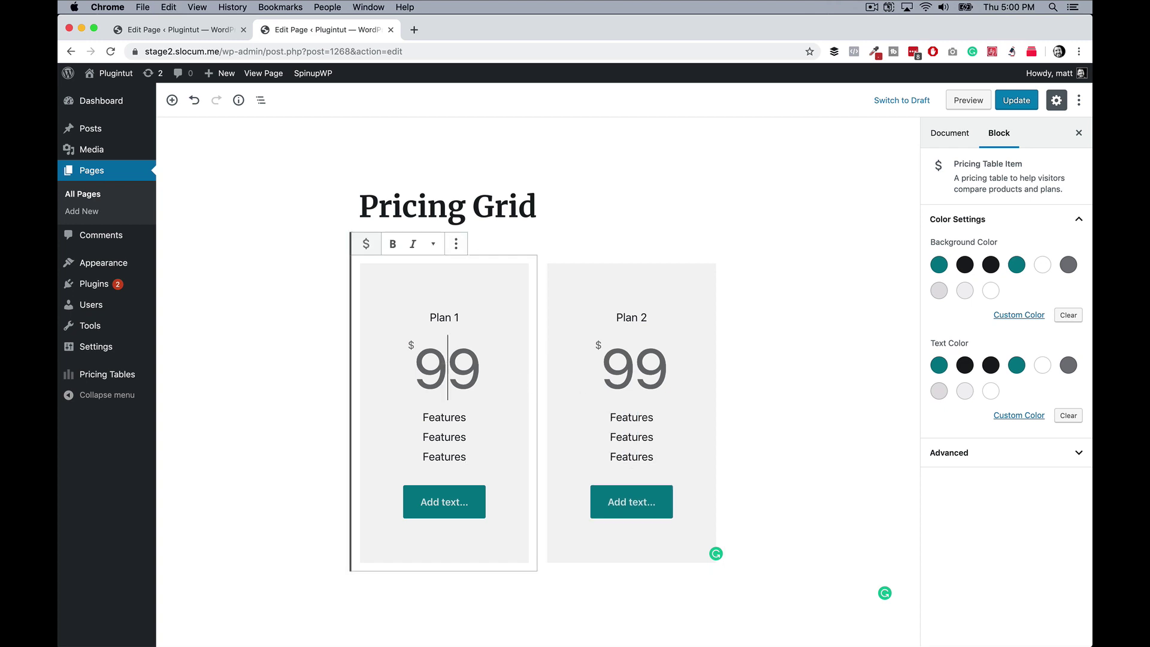
text(99)
click(637, 375)
text(199)
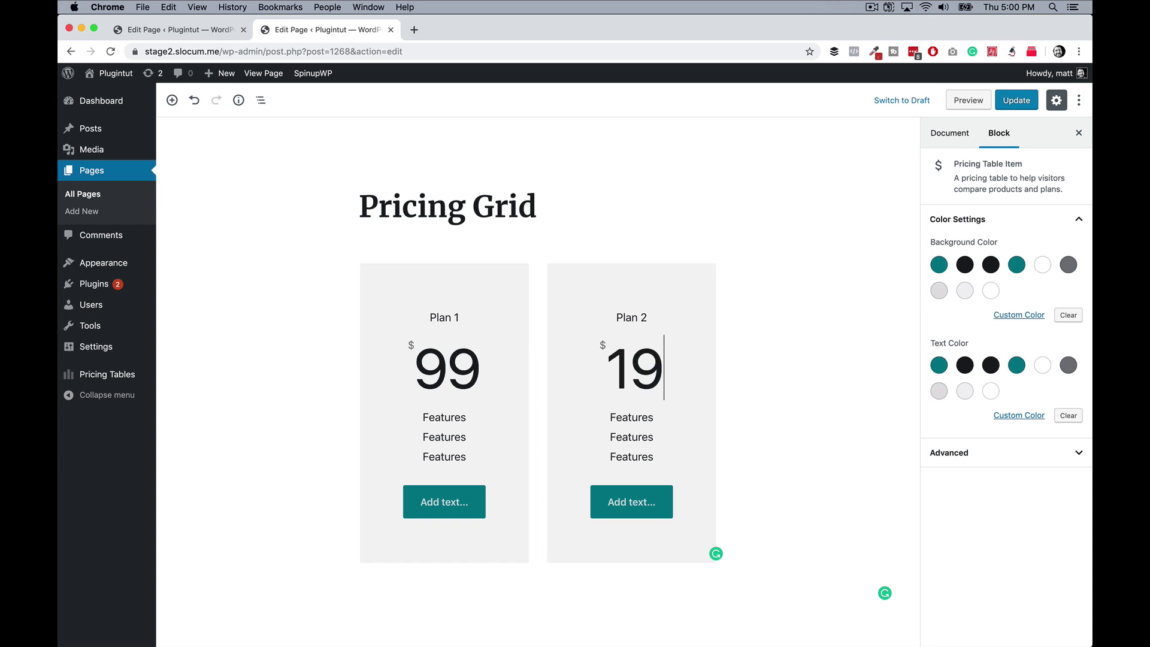
Step: Label both plan buttons 'Buy Now', clear the stray link text, and update the page
click(477, 498)
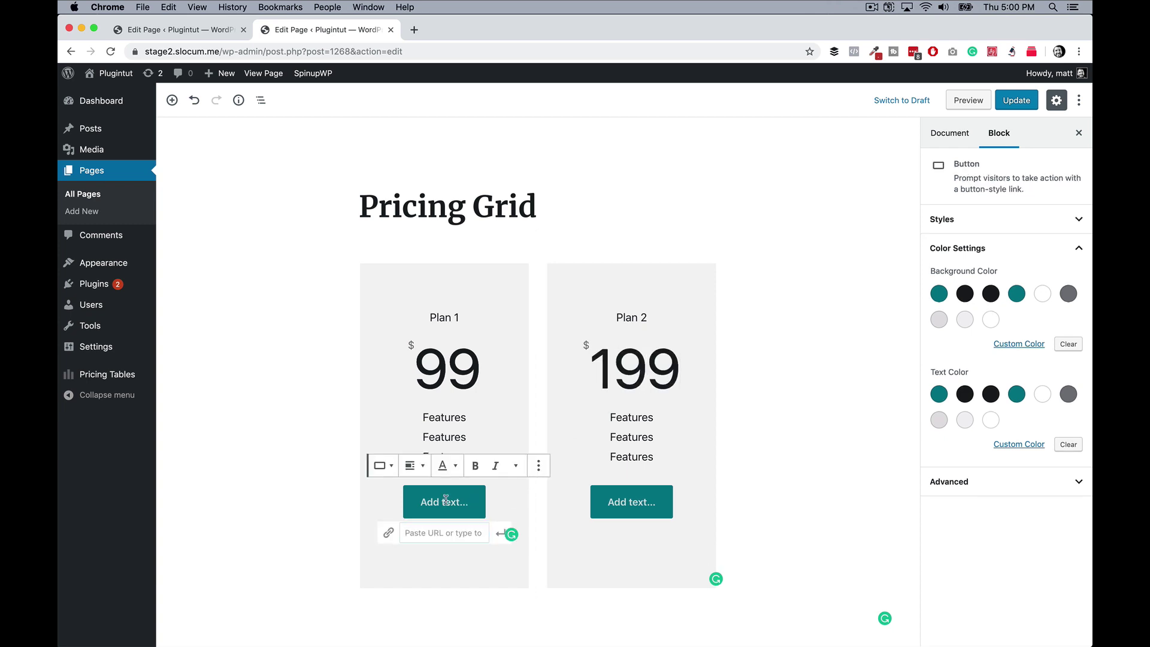
text(Buy Now)
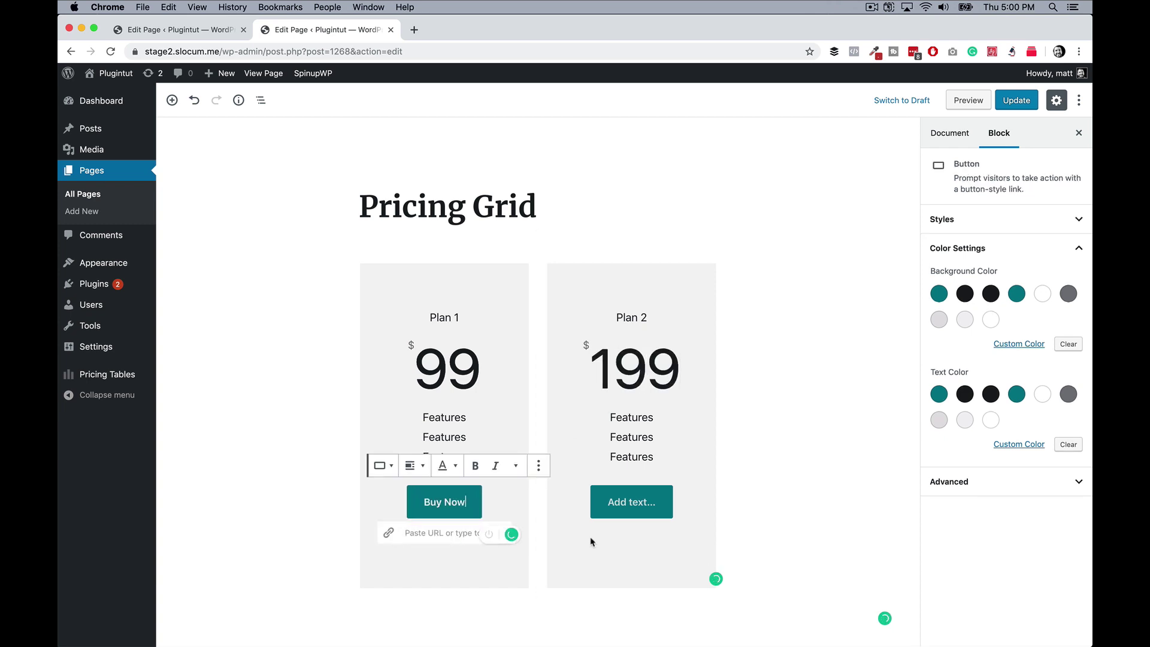
click(620, 502)
text(Buy)
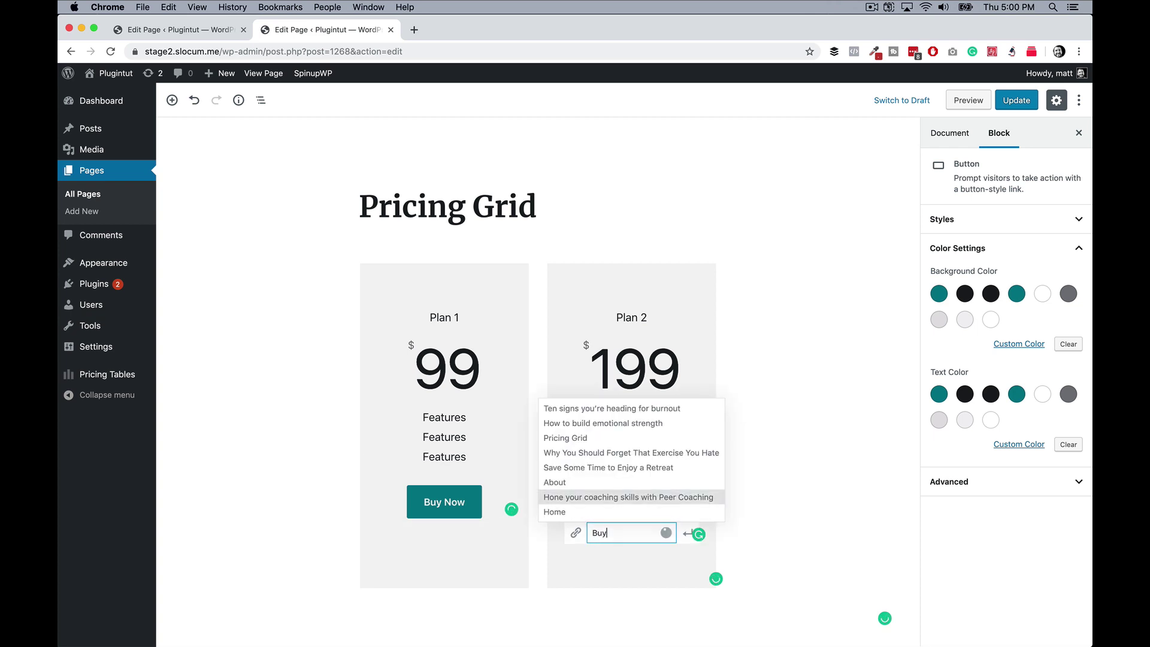
key(BackSpace)
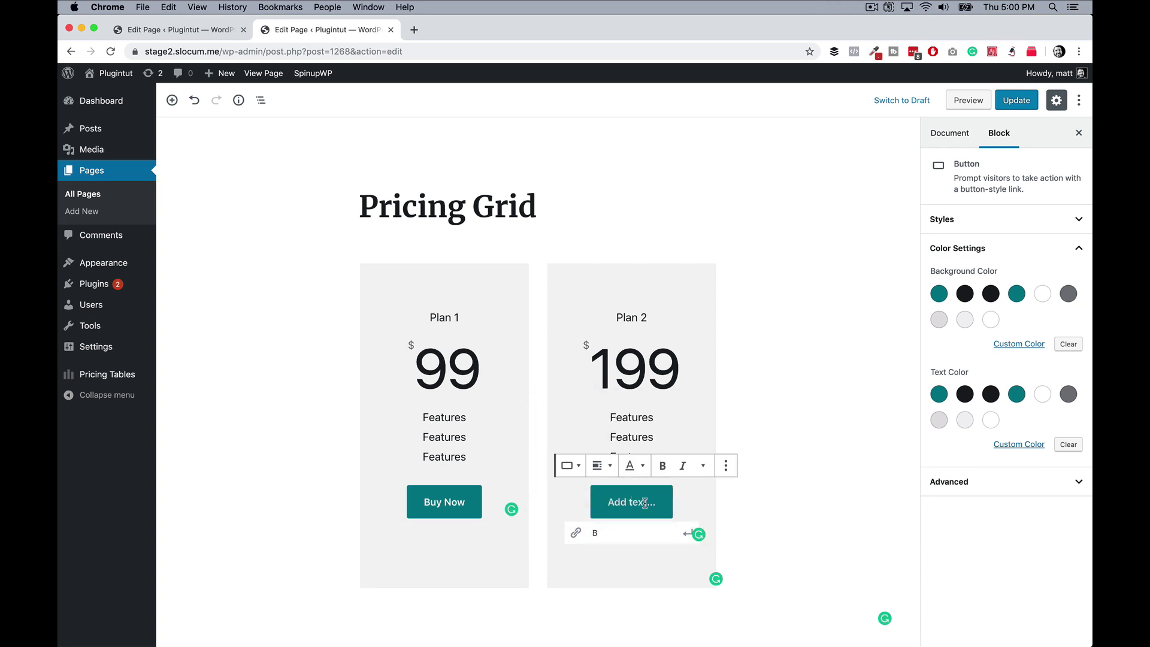
click(645, 503)
text(Buy not)
text(hd)
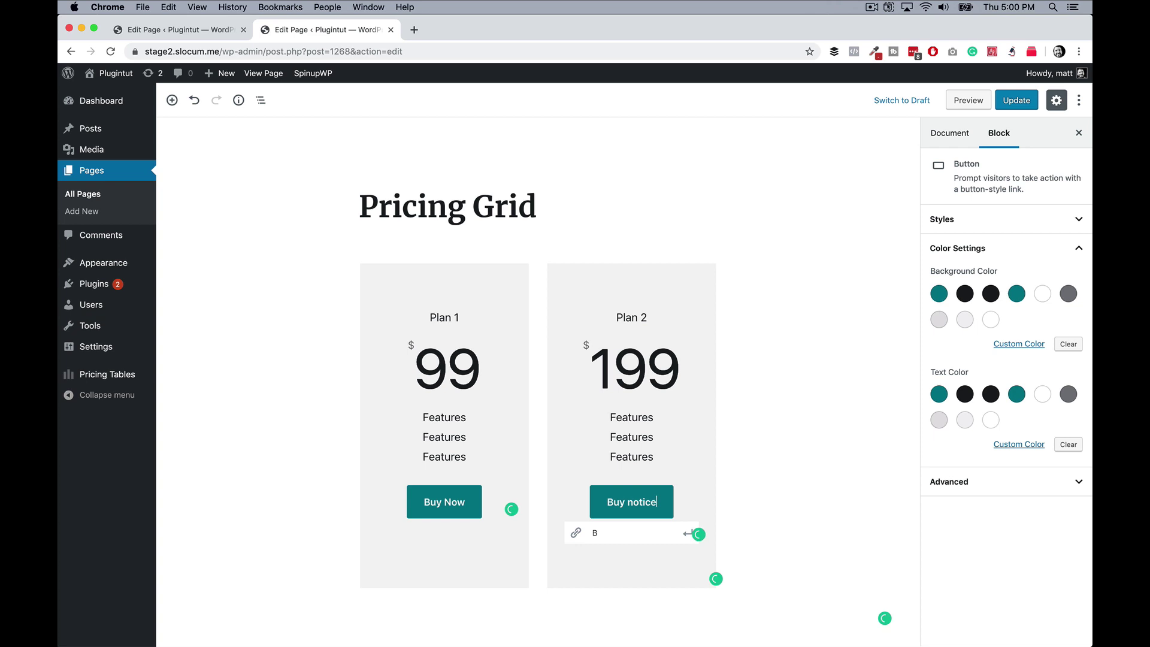
key(BackSpace)
key(BackSpace)
key(BackSpace)
key(BackSpace)
key(BackSpace)
key(BackSpace)
text(Now)
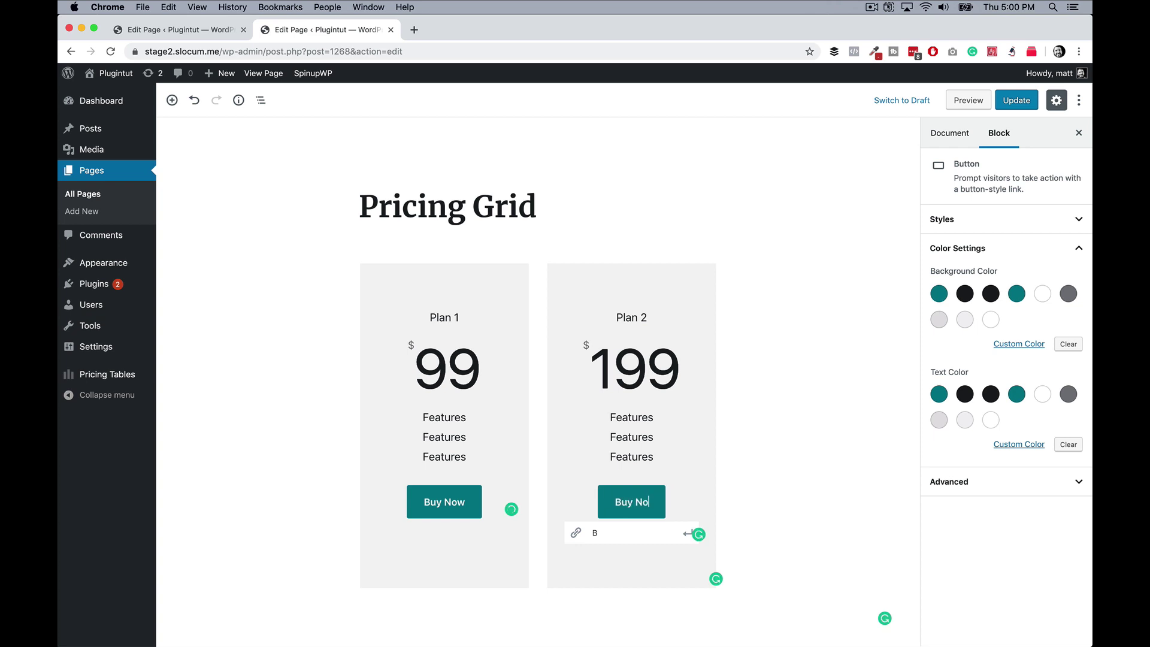
click(617, 535)
key(BackSpace)
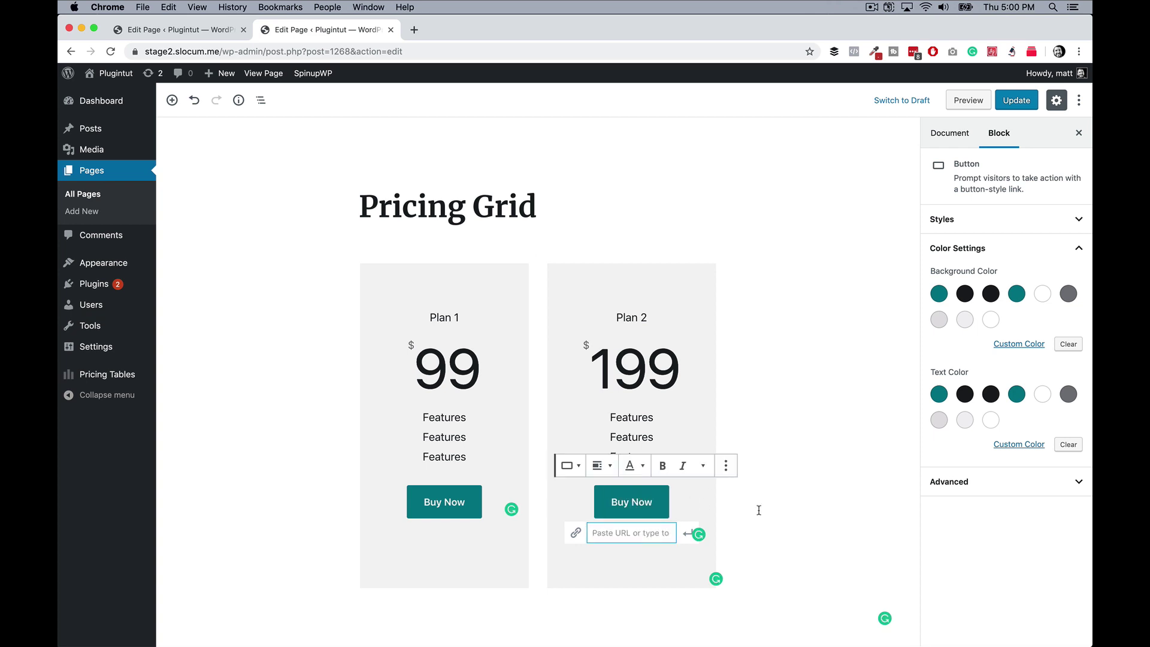
click(818, 494)
click(1010, 102)
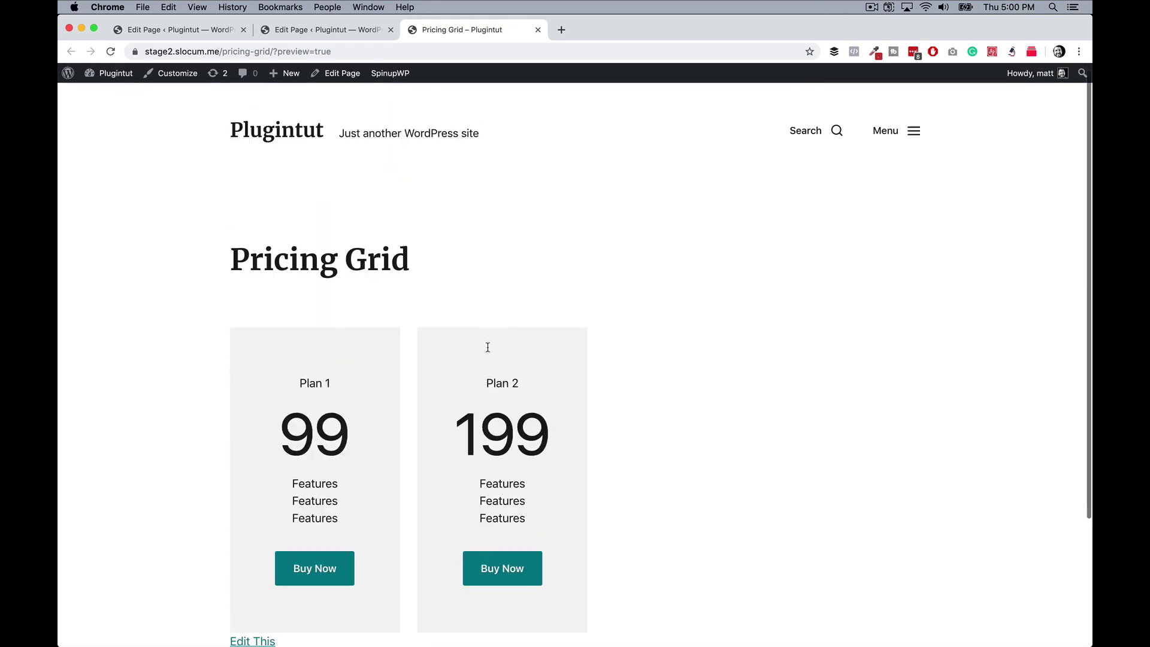
scroll(439, 468, down, 2)
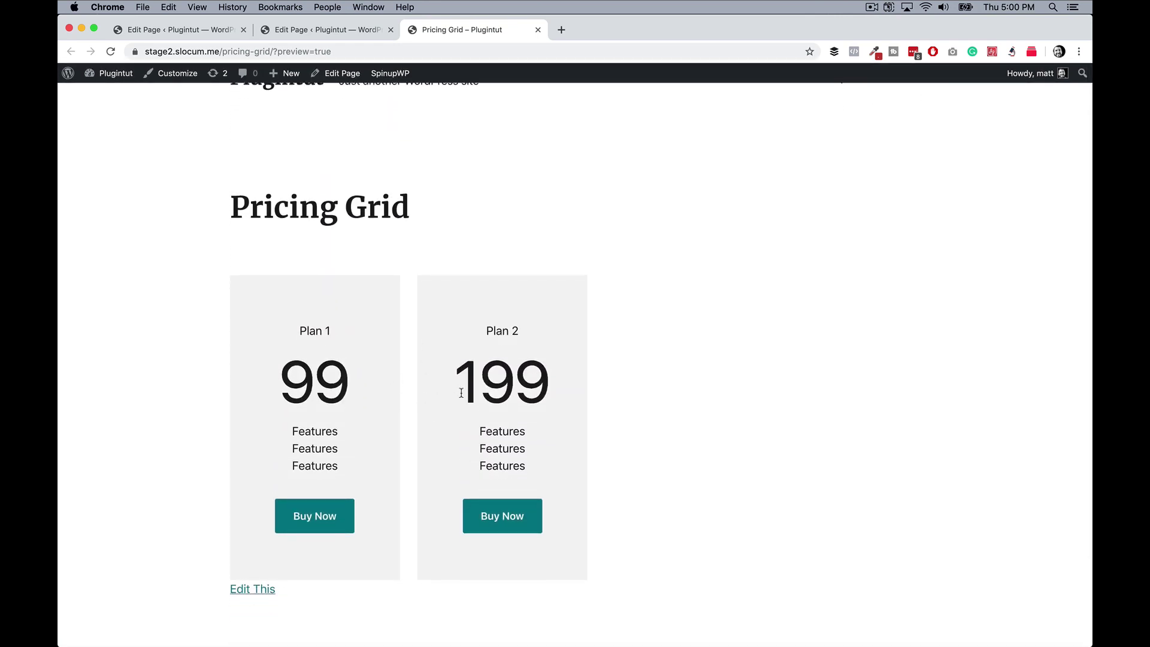
Step: Scroll through the Pricing Grid preview, then return to the Edit Page tab
click(346, 37)
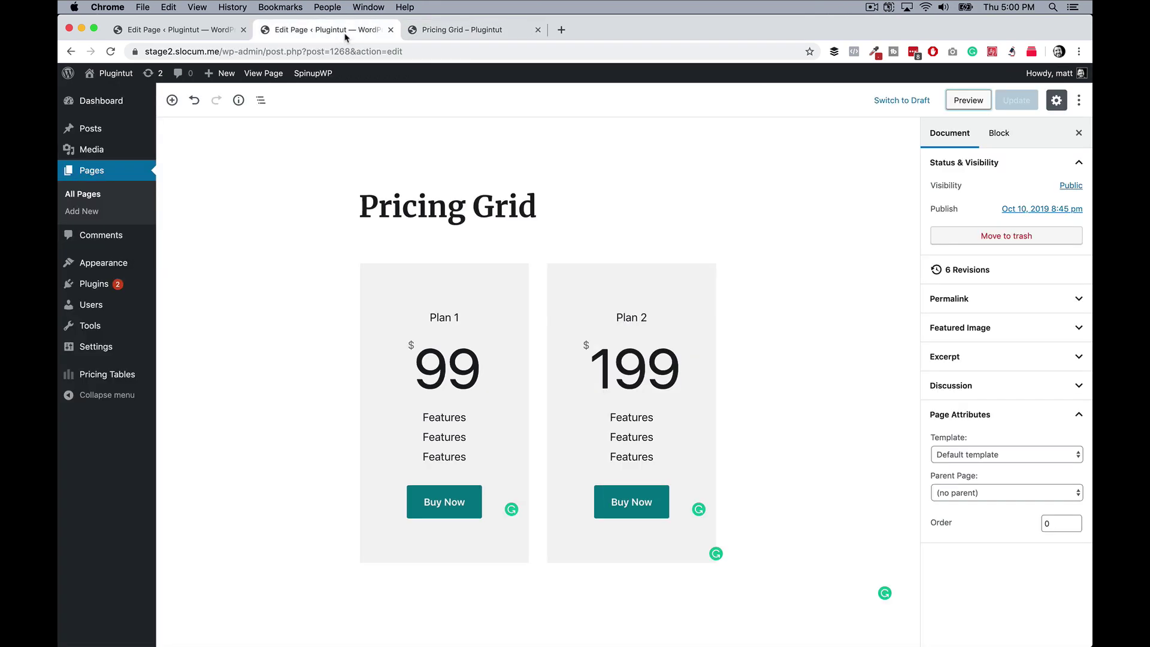
Step: Select the whole Pricing Table block through the block outline
click(616, 317)
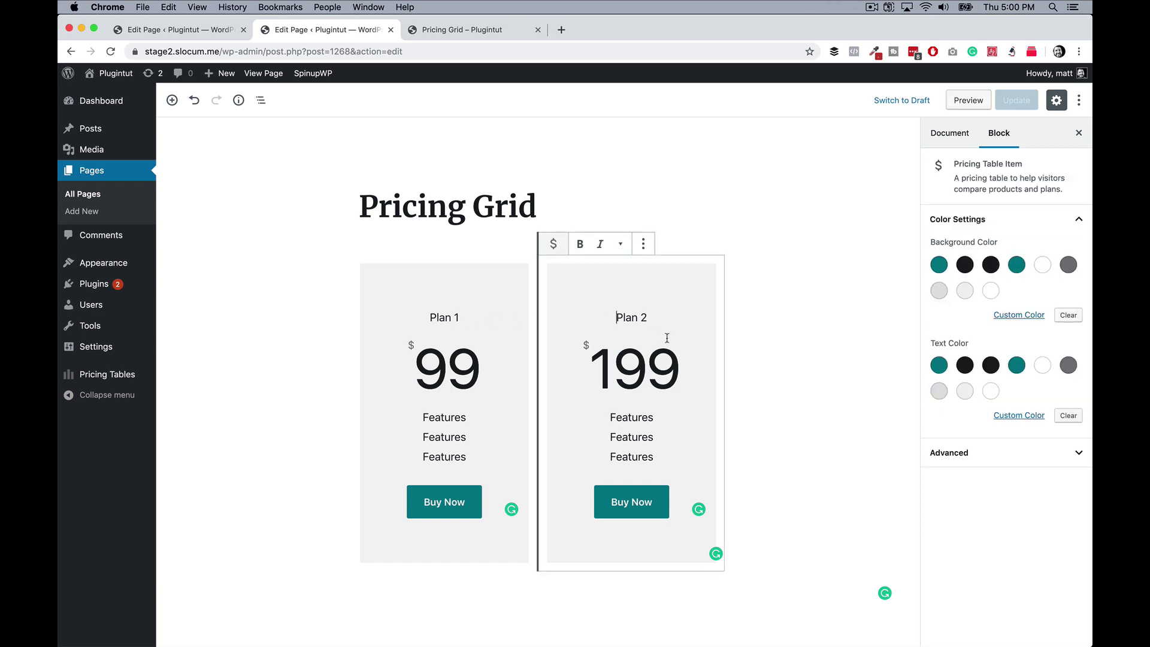
click(417, 318)
click(261, 100)
click(262, 147)
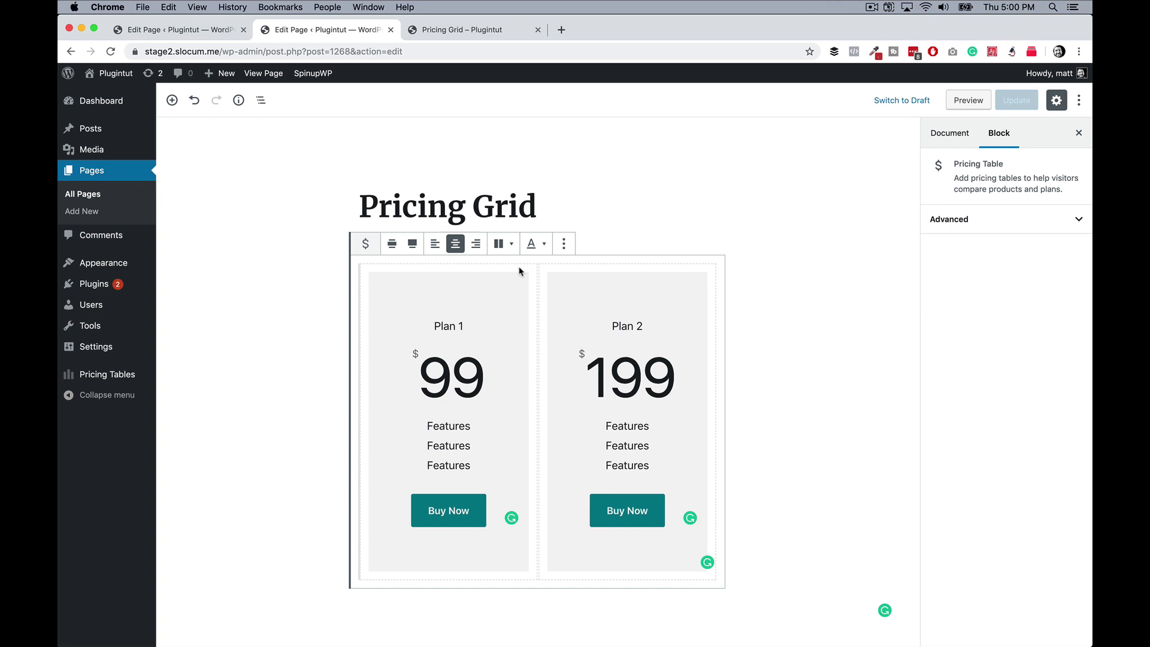
click(260, 100)
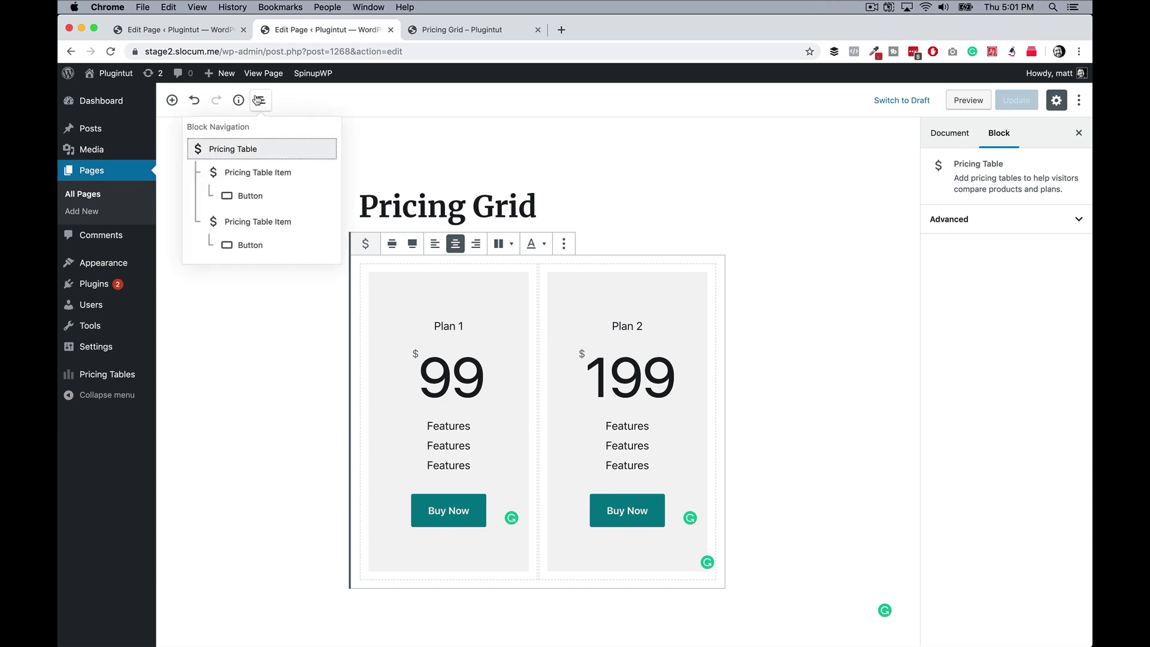
click(262, 157)
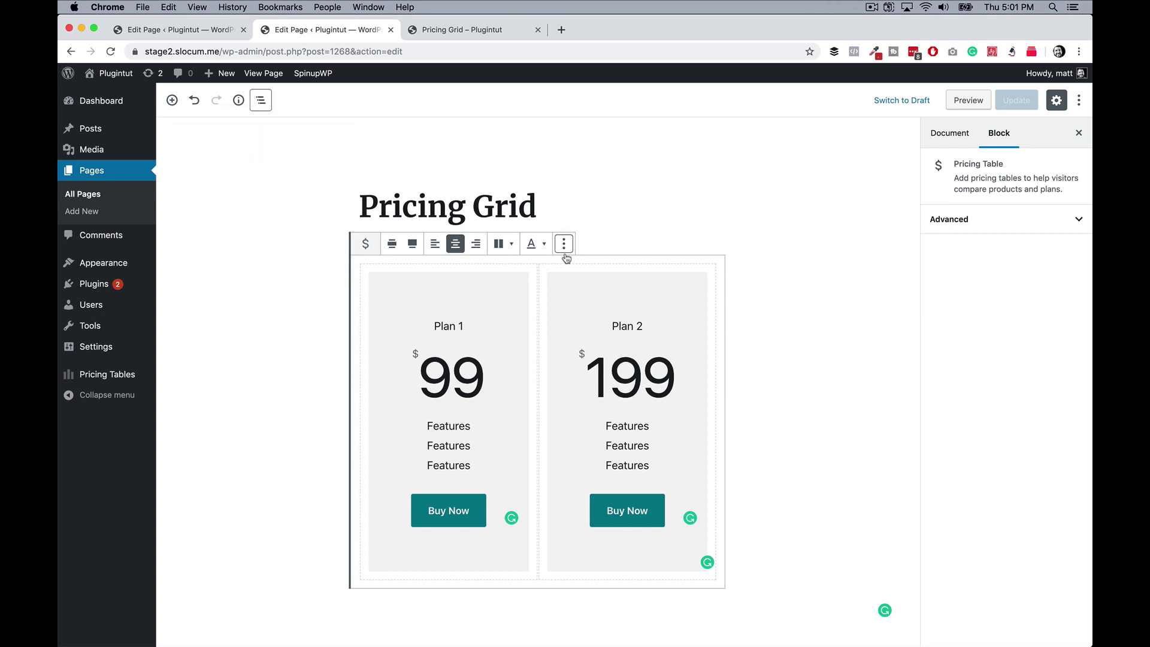
Step: Try three, four and one plans, then settle on Two Pricing Tables
click(516, 246)
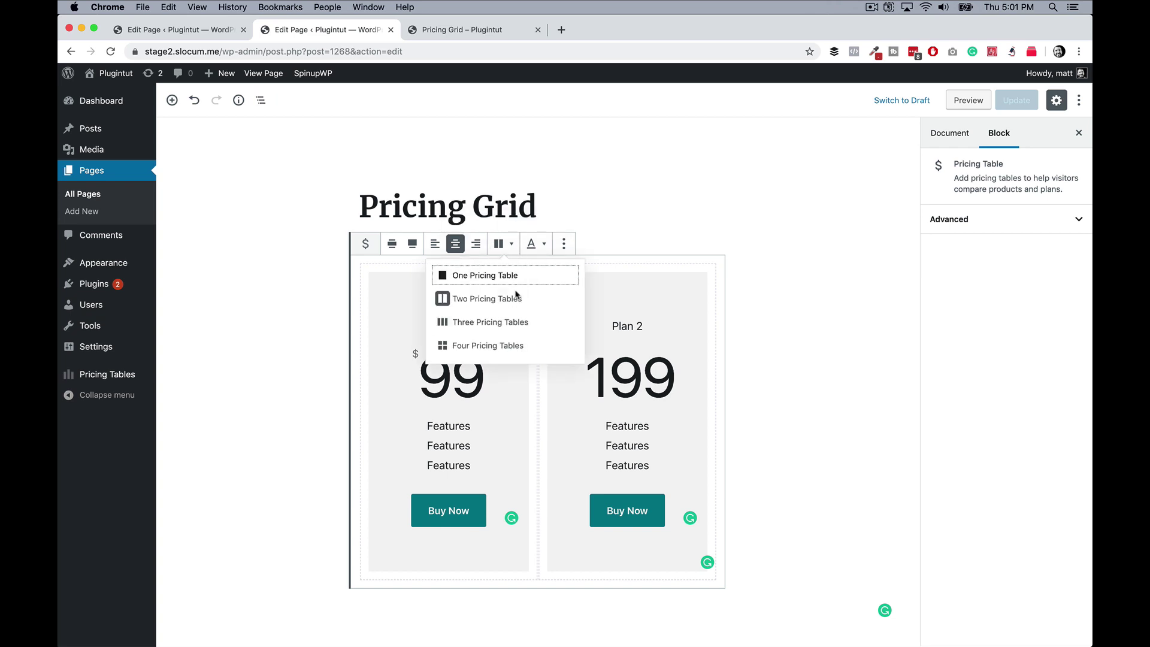
click(515, 321)
click(514, 243)
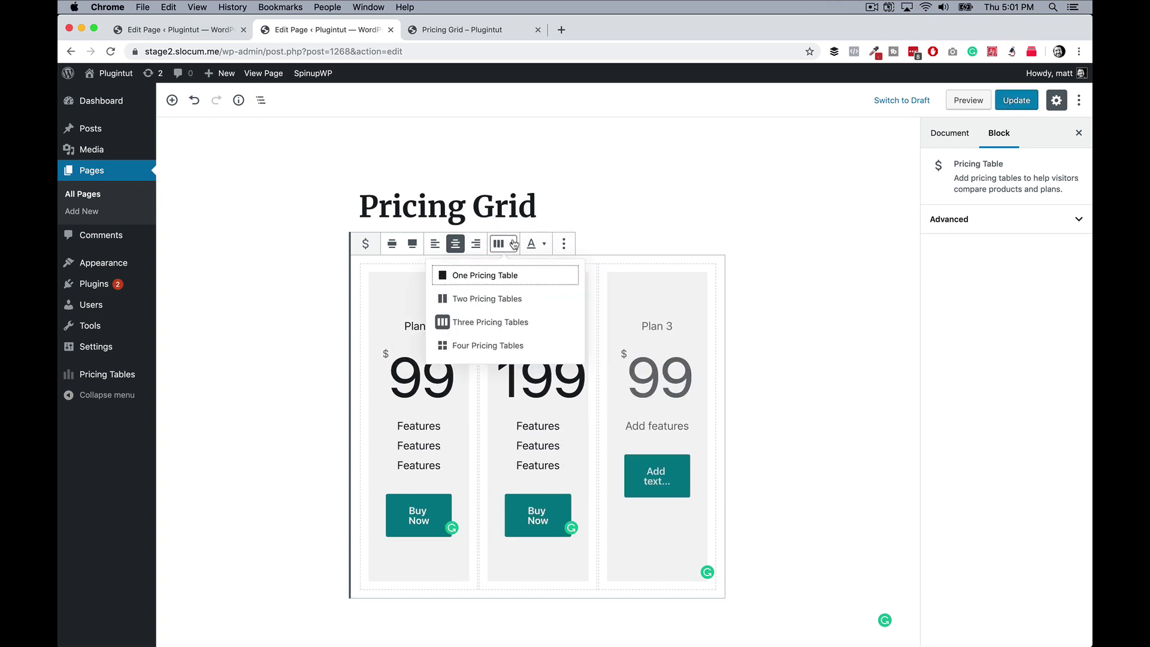
click(498, 345)
click(510, 245)
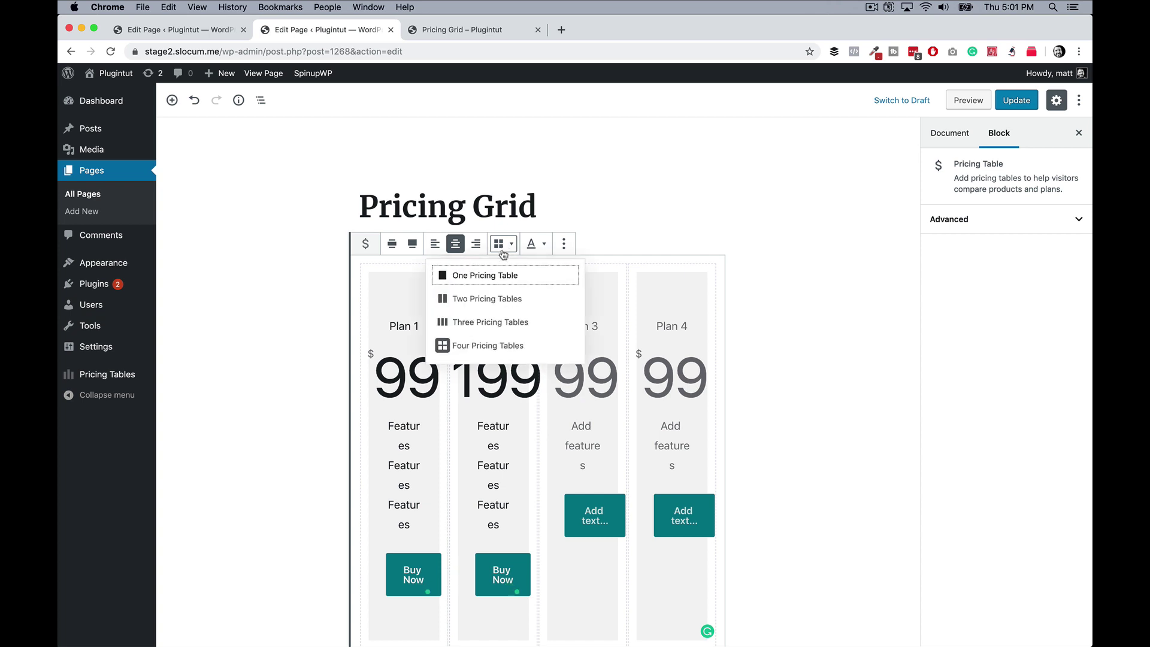
click(494, 280)
click(511, 245)
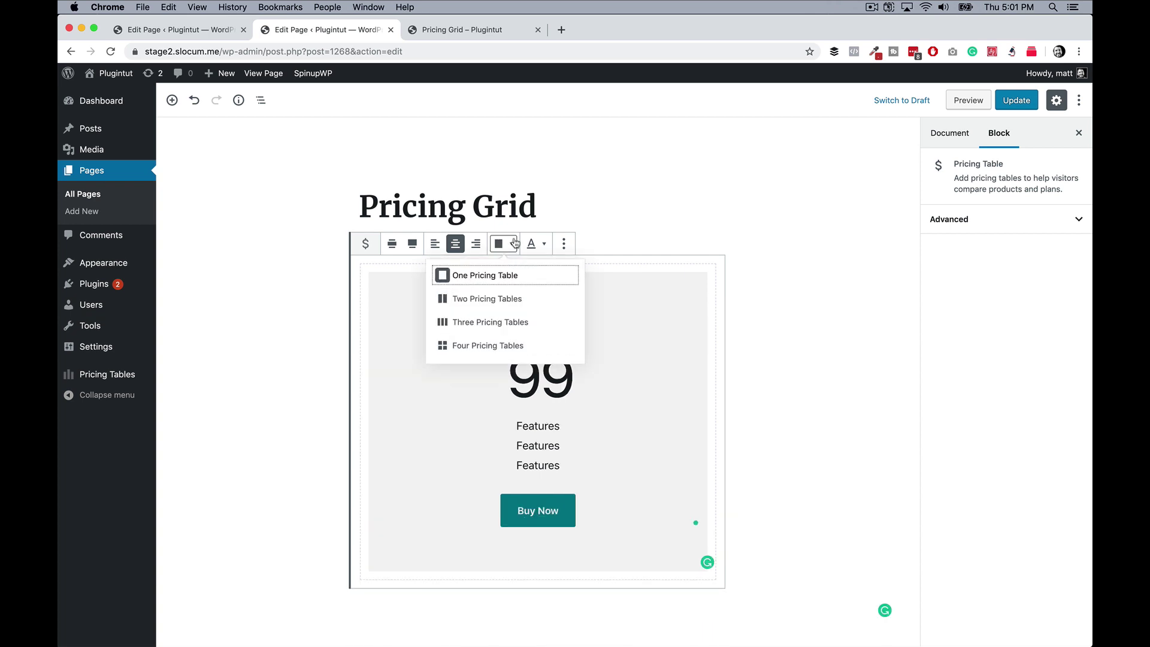
click(507, 299)
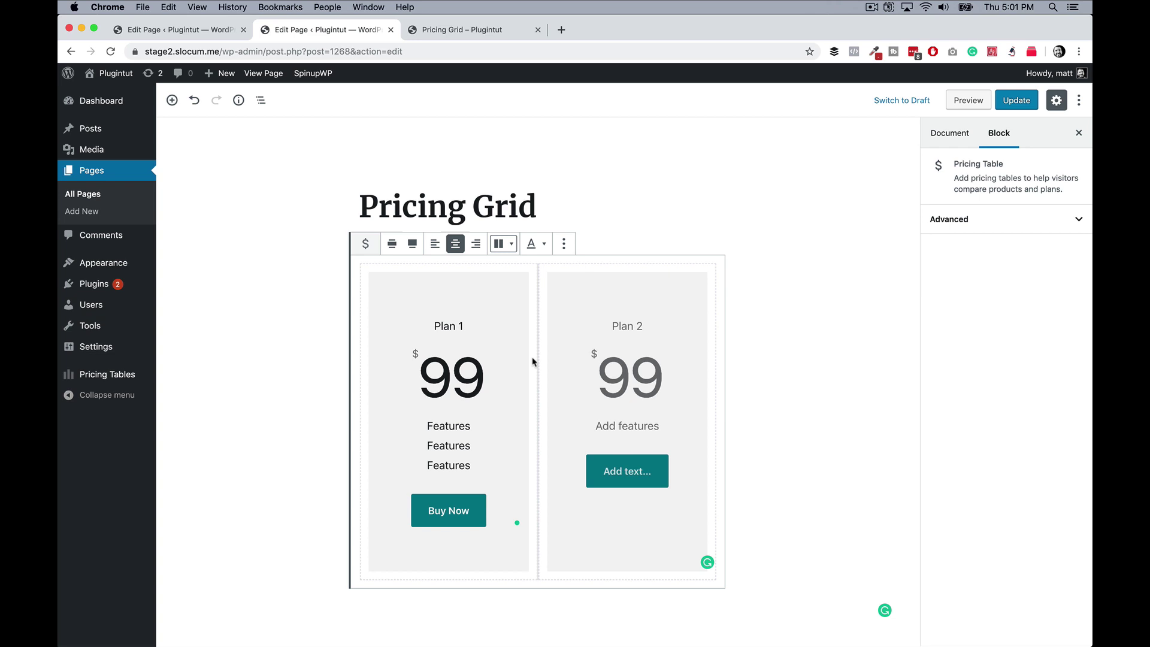
Step: Try outlined, circular, shadow and 3D styles on Plan 1's Buy Now button, then apply Squared
click(504, 367)
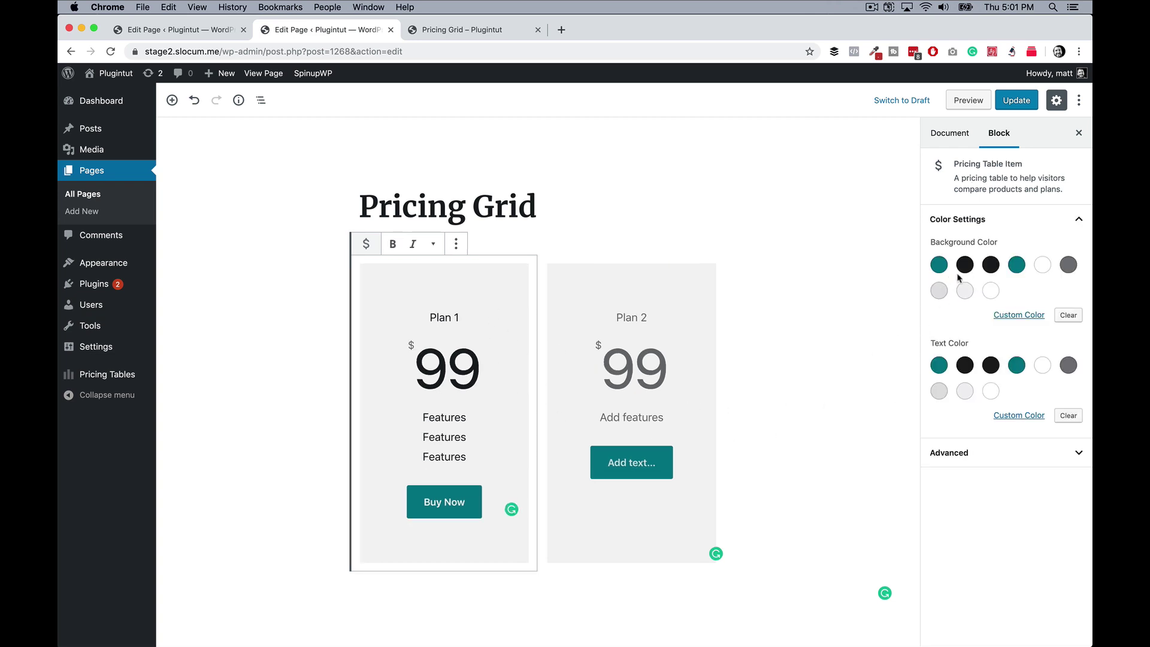
click(448, 506)
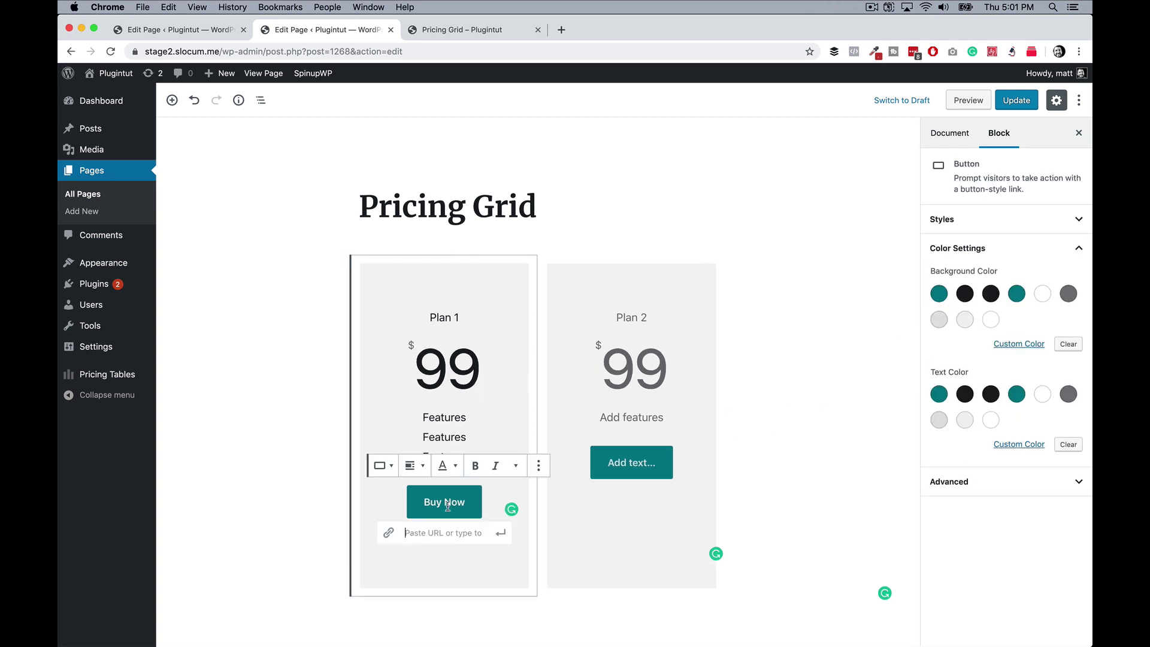
click(1004, 220)
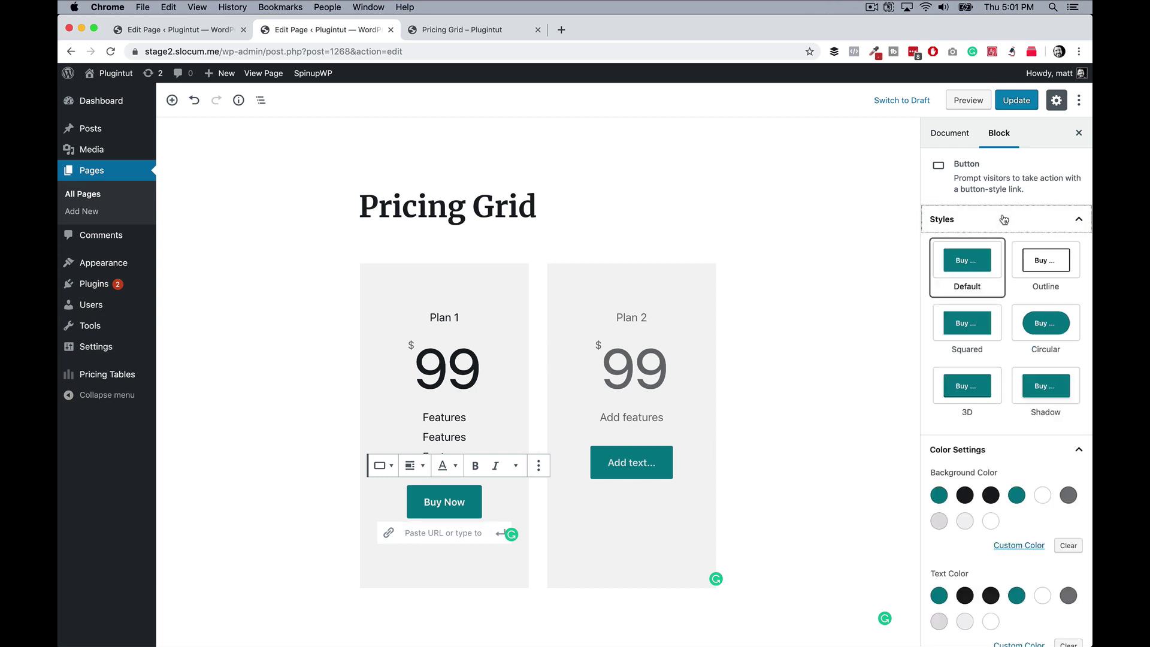
click(1040, 261)
click(1045, 324)
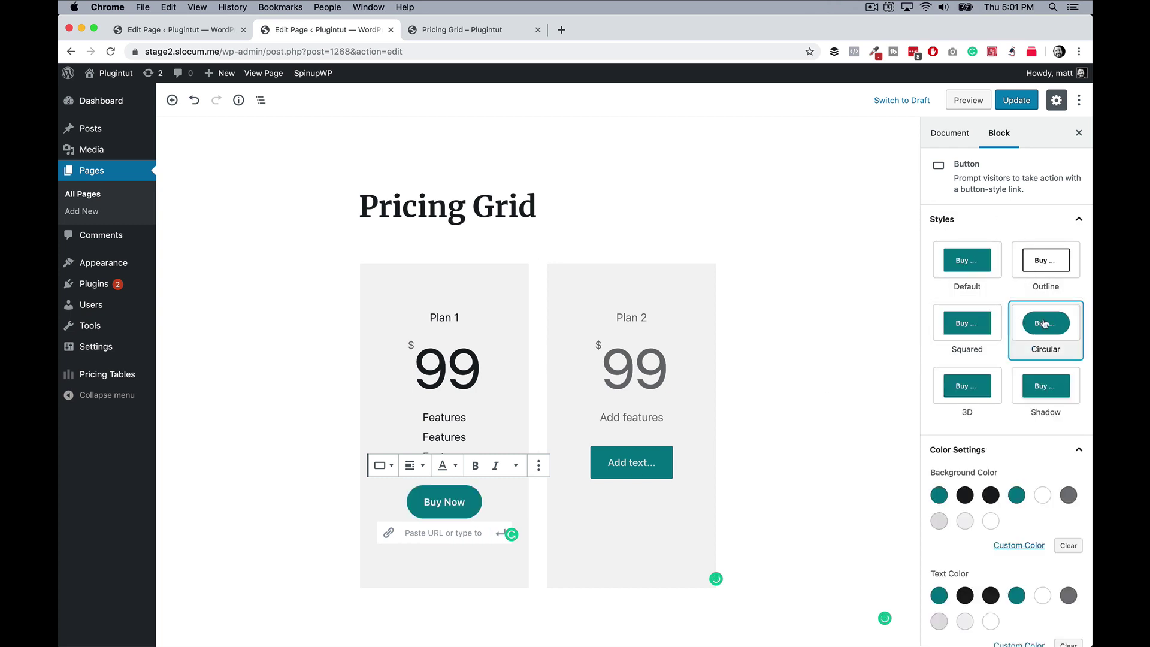
click(1037, 390)
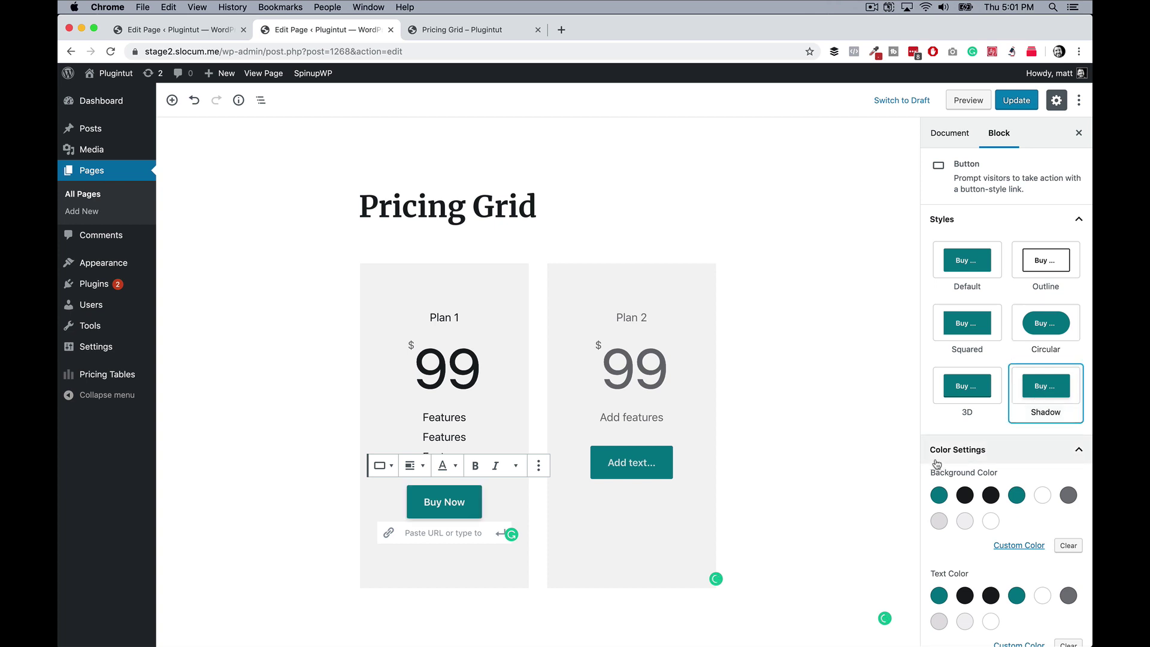
click(957, 391)
click(965, 326)
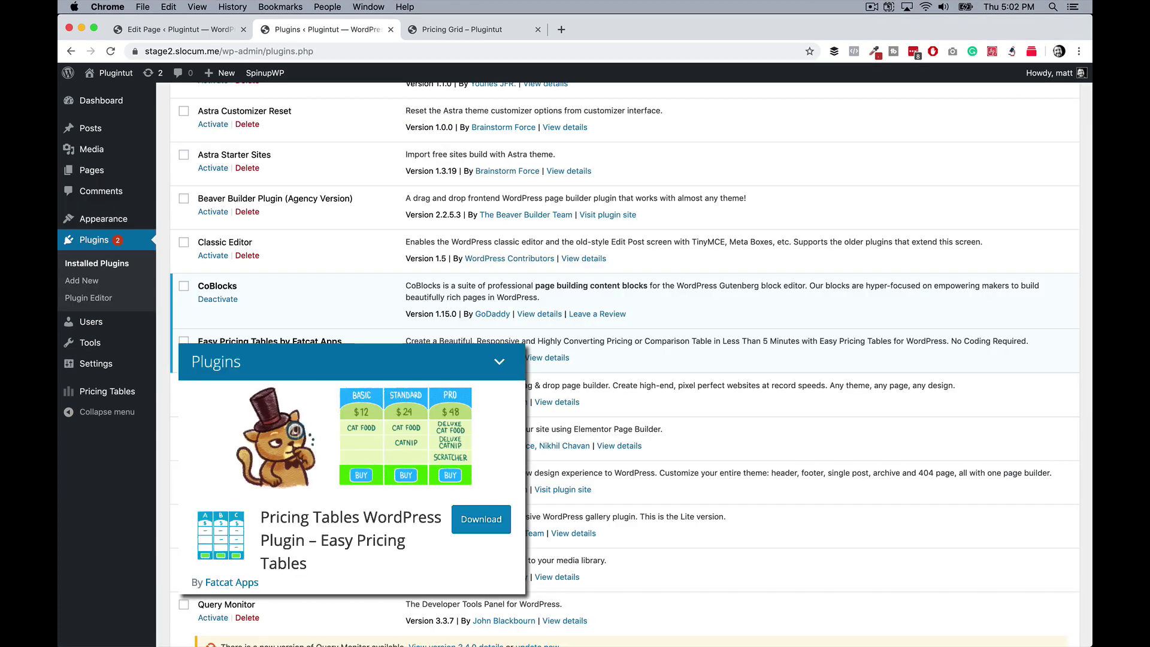
Step: In All Pricing Tables, select the shortcode of the 'Pricing table' row
click(107, 391)
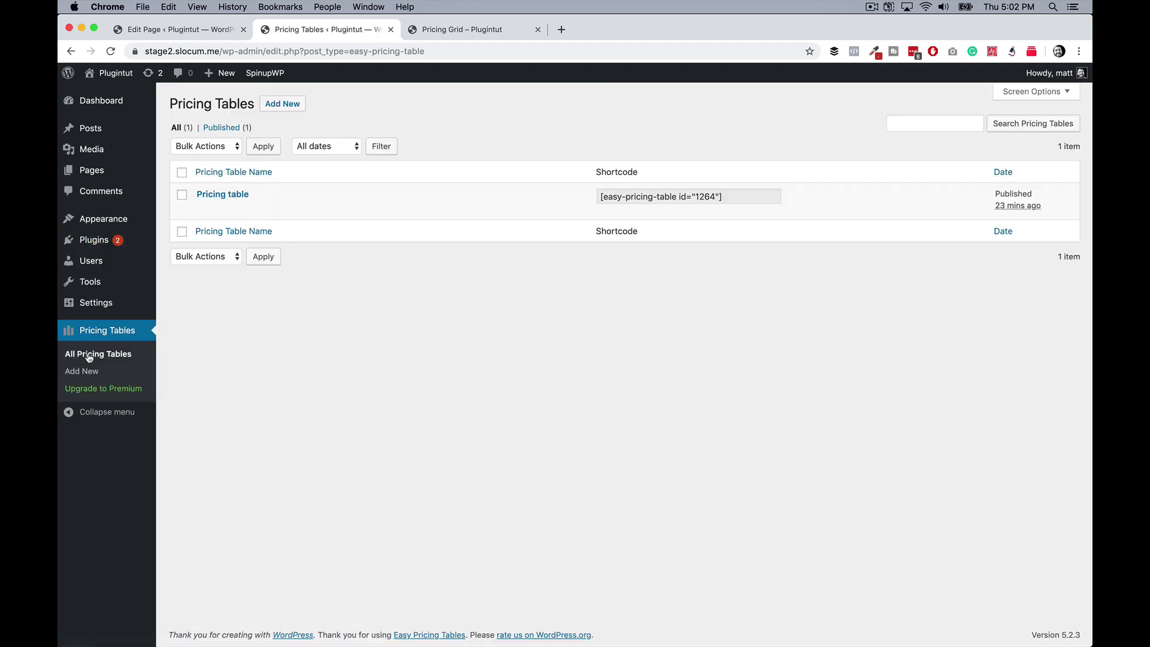
mouse_move(204, 207)
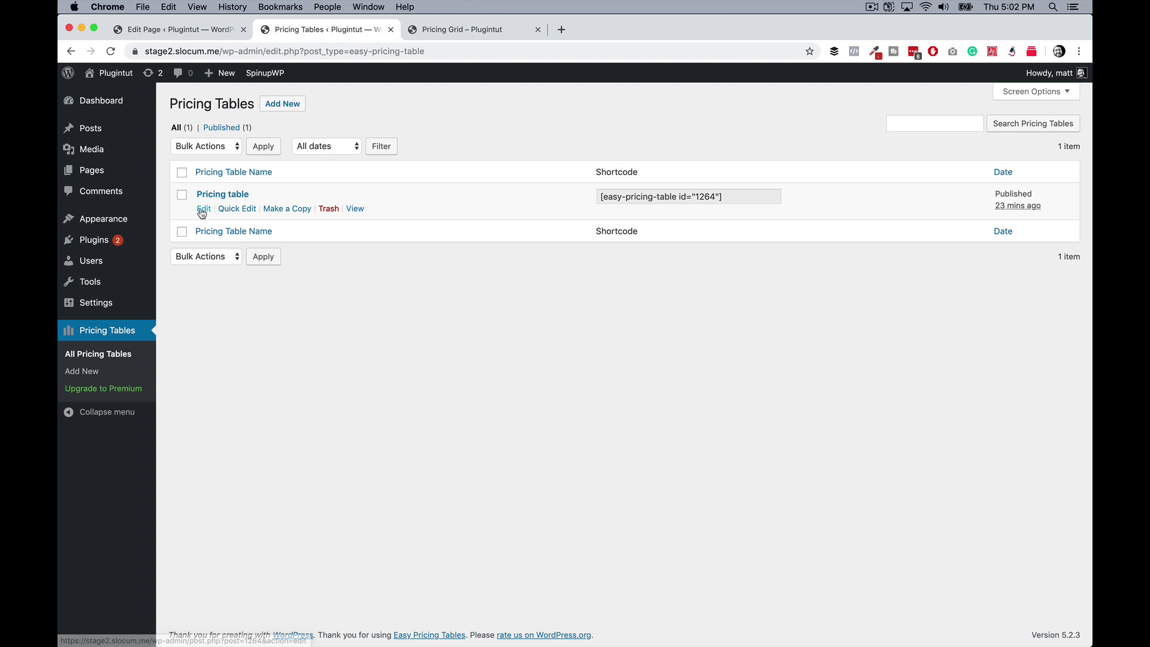
click(677, 196)
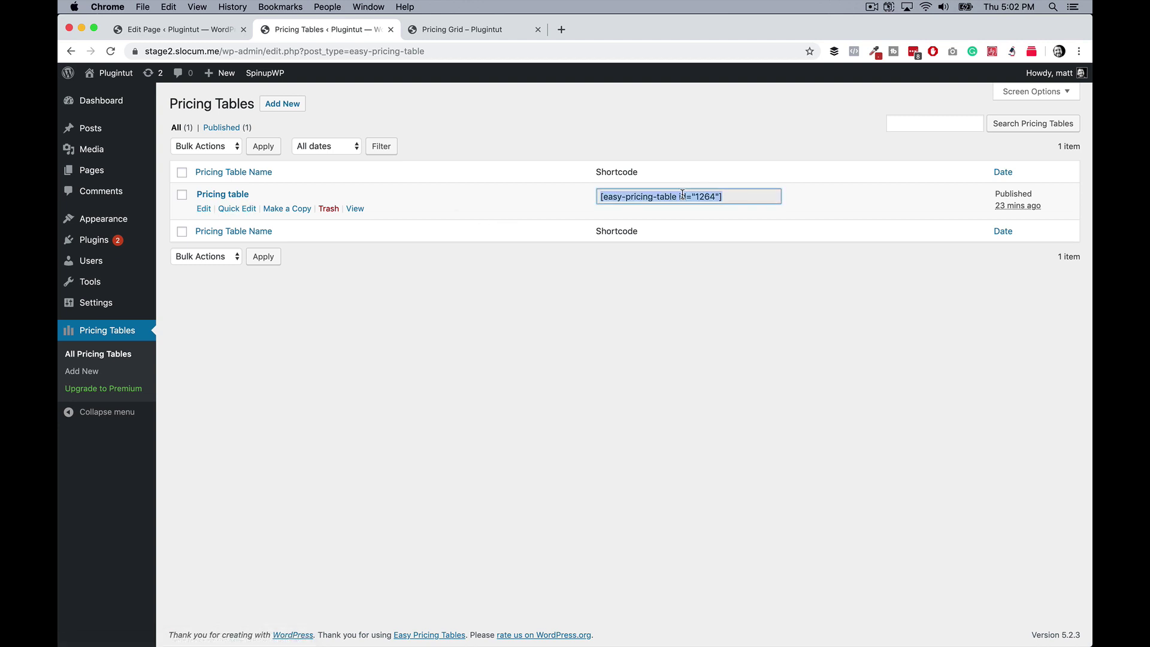
Step: Edit the Pricing table and delete its Plan 3 column
click(203, 208)
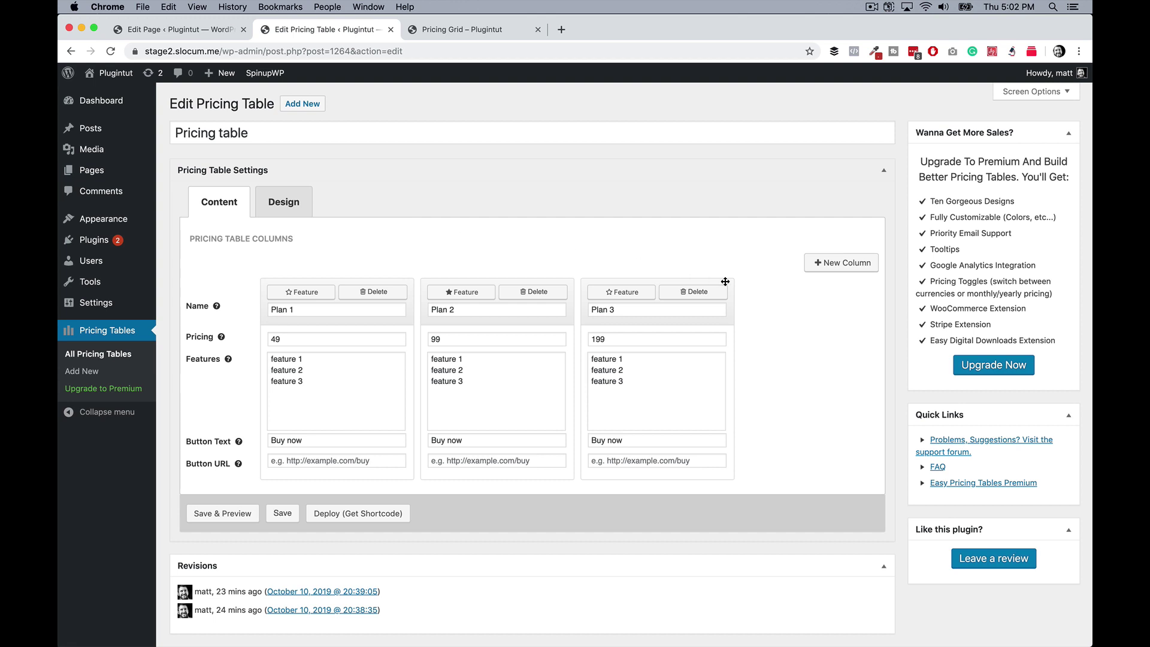
click(695, 293)
click(683, 123)
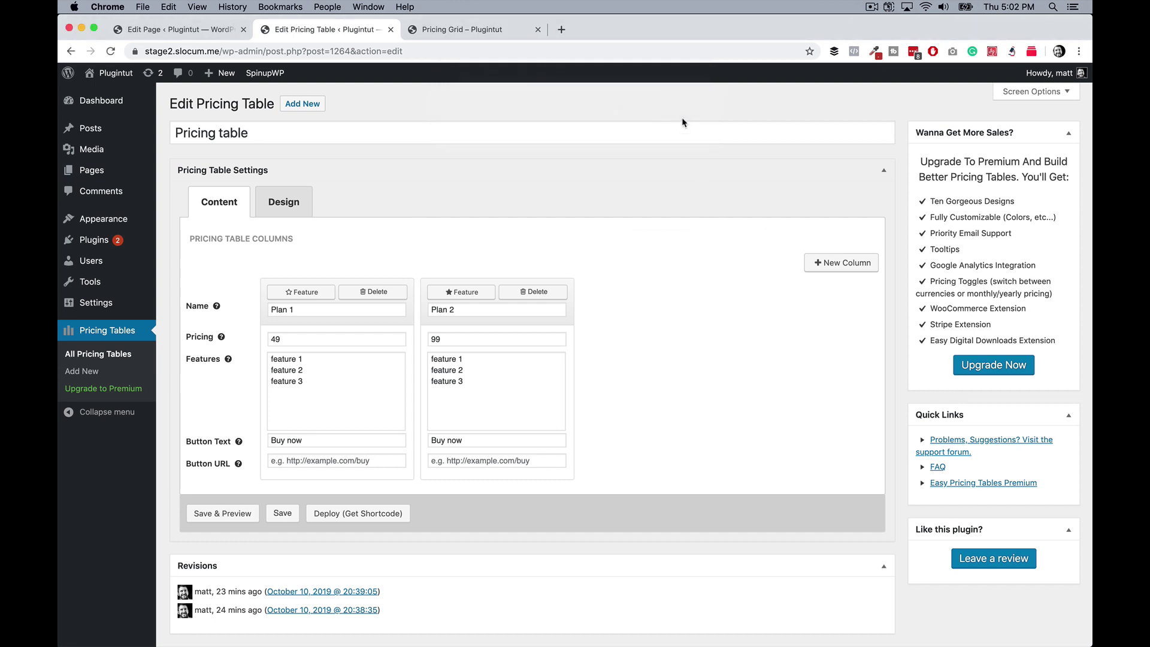
scroll(419, 311, down, 2)
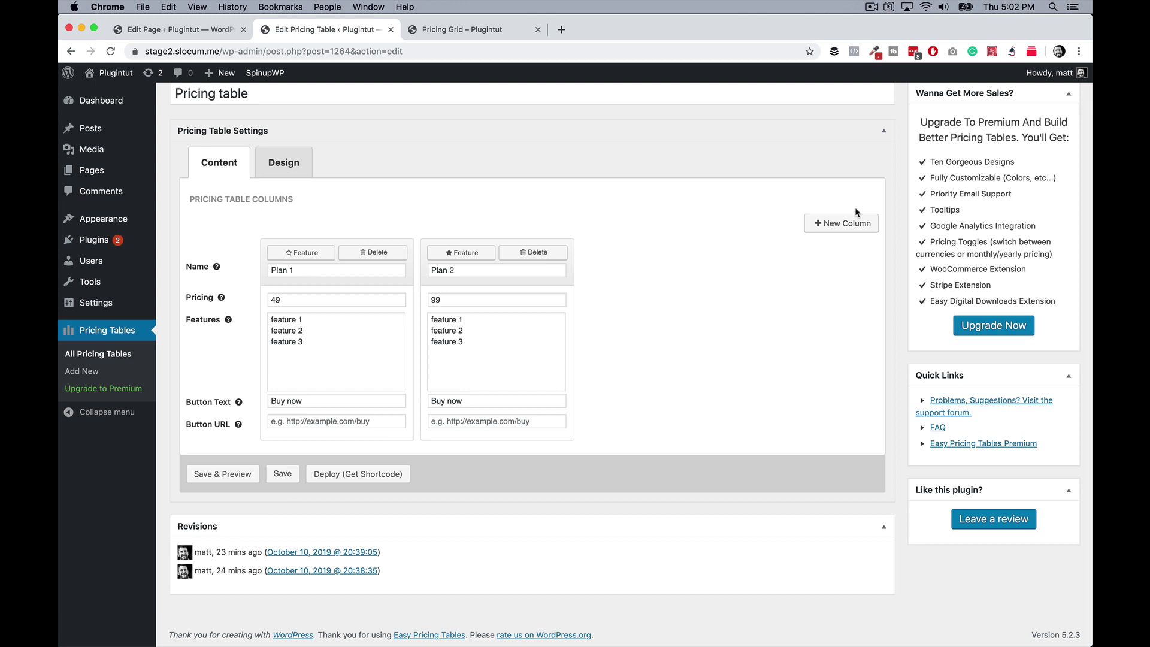
Step: Add a new column named Plan with pricing 199
click(828, 222)
click(515, 270)
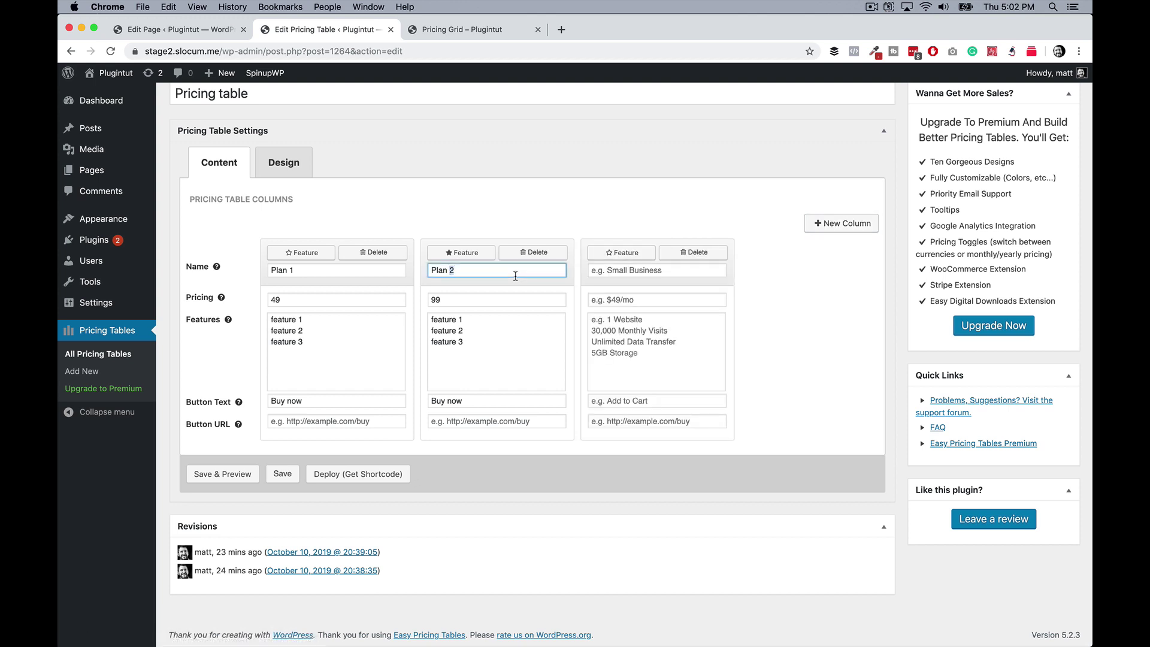
click(647, 270)
text(Plan 3)
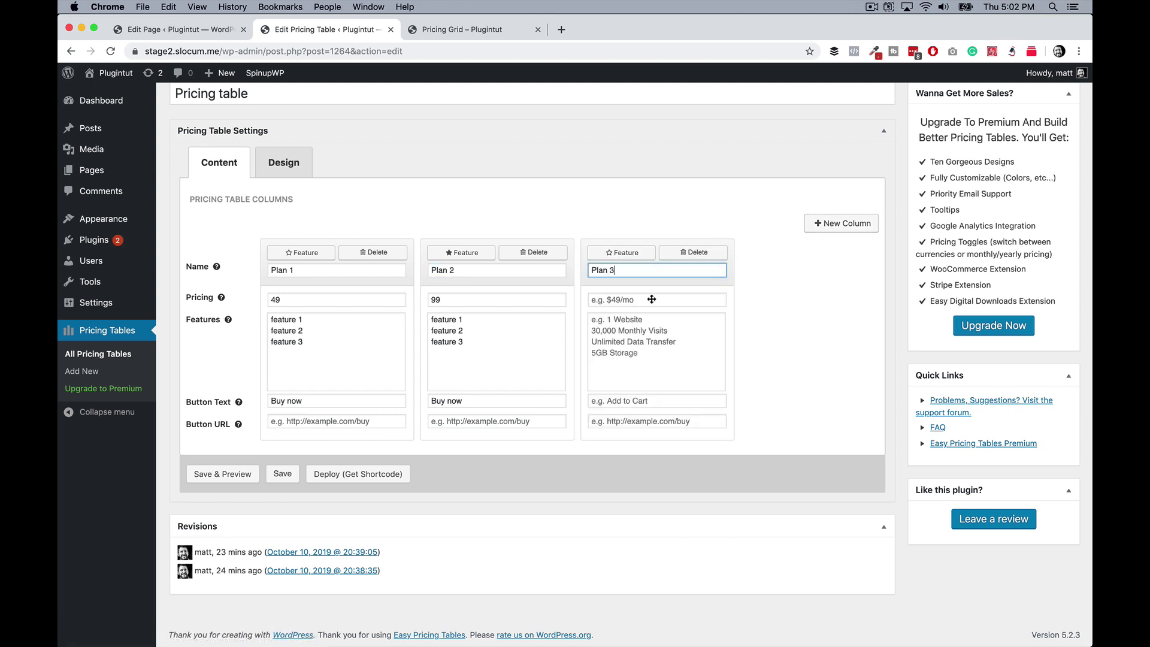
click(651, 299)
text(199)
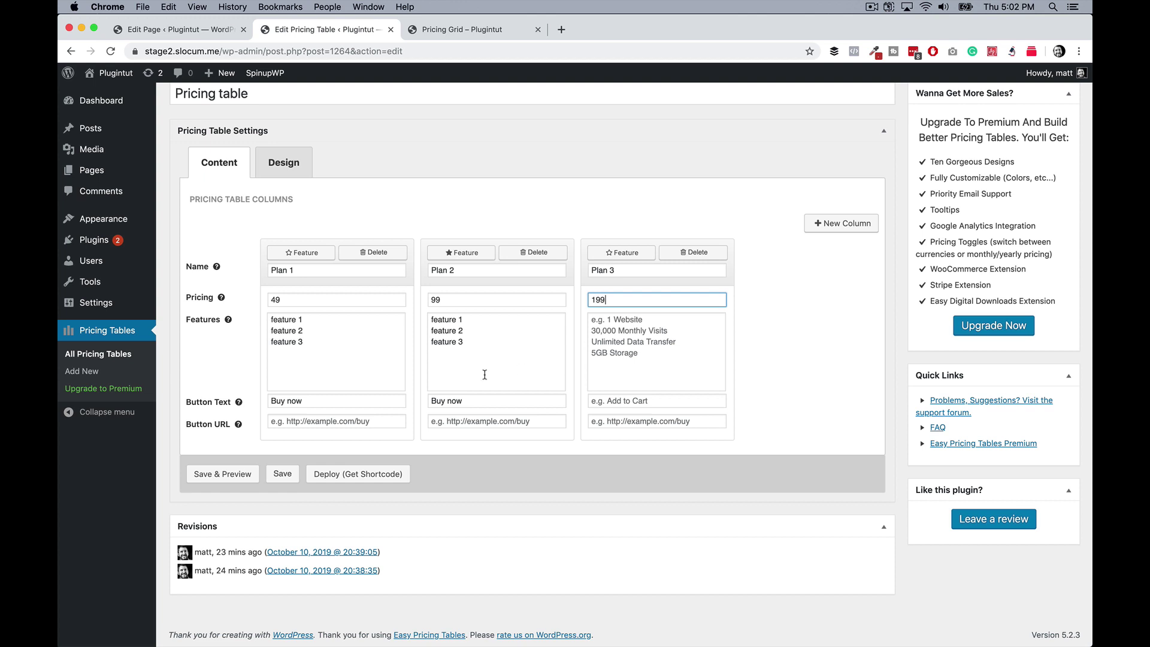
Step: Copy Plan 2's three feature lines into the new column and start its button text
drag(485, 374, 405, 330)
drag(511, 354, 413, 294)
key(super+c)
click(658, 357)
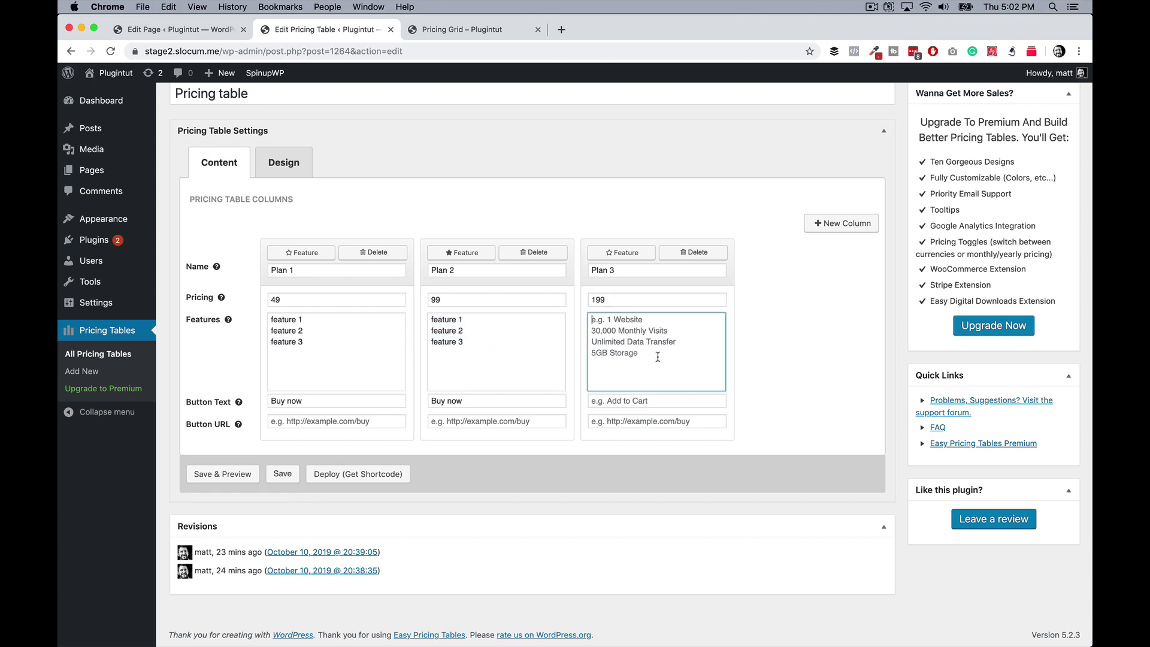
key(super+v)
click(644, 401)
text(Bu)
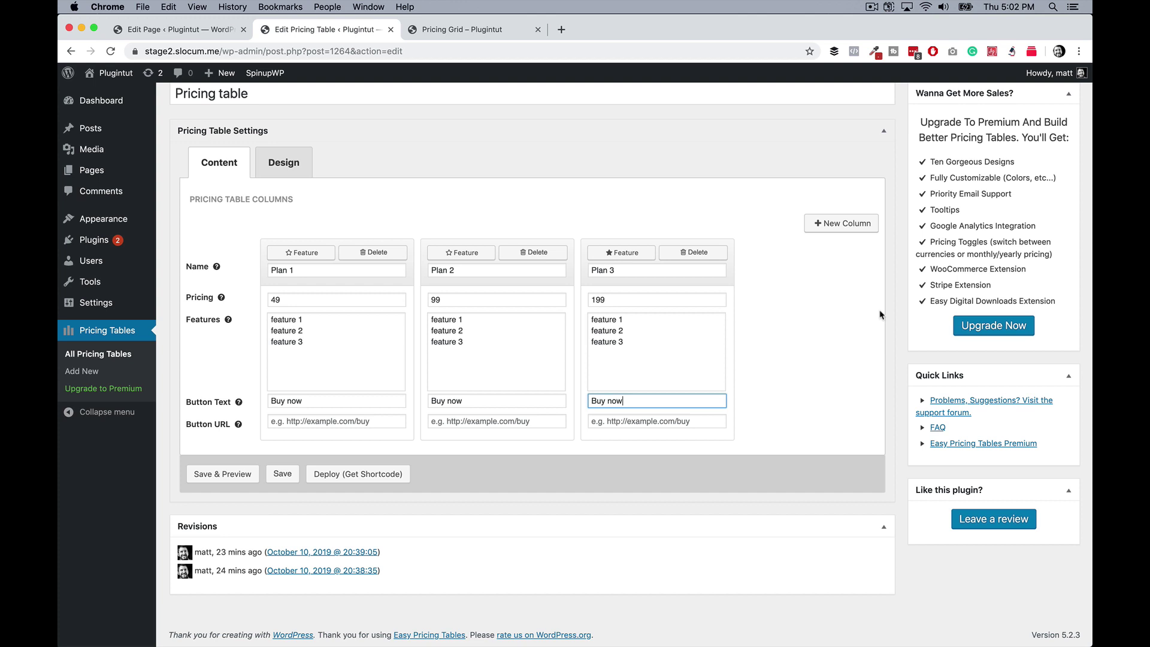
Step: Save the table, copy shortcode [easy-pricing-table id="1264"], and go to All Pages
click(283, 474)
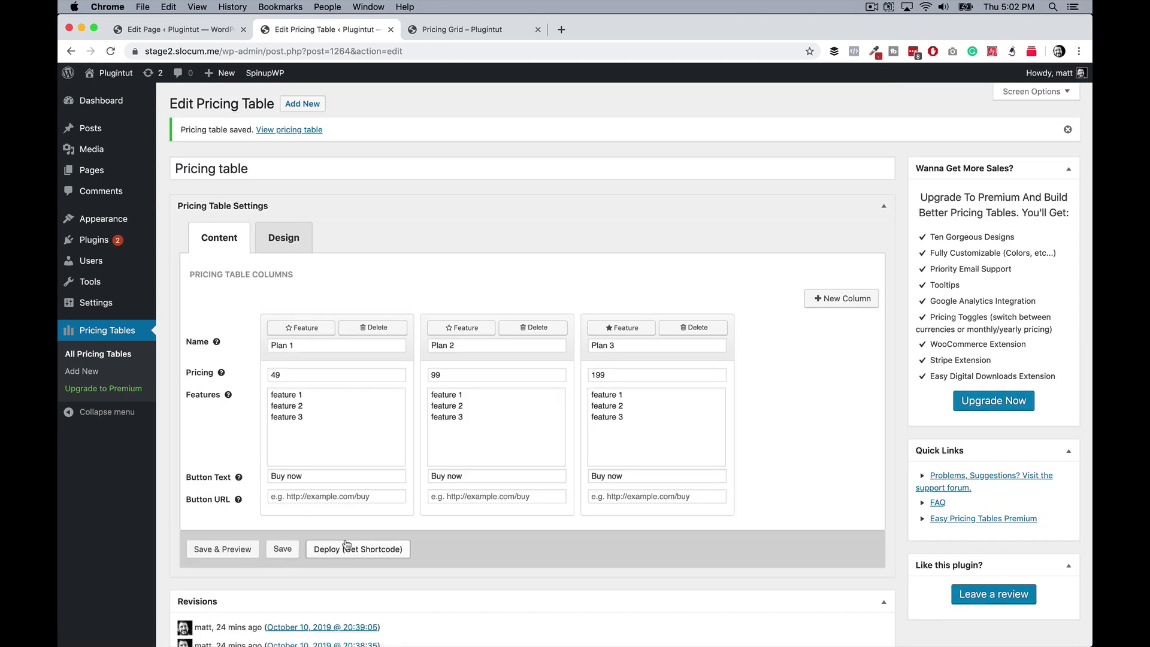
click(347, 547)
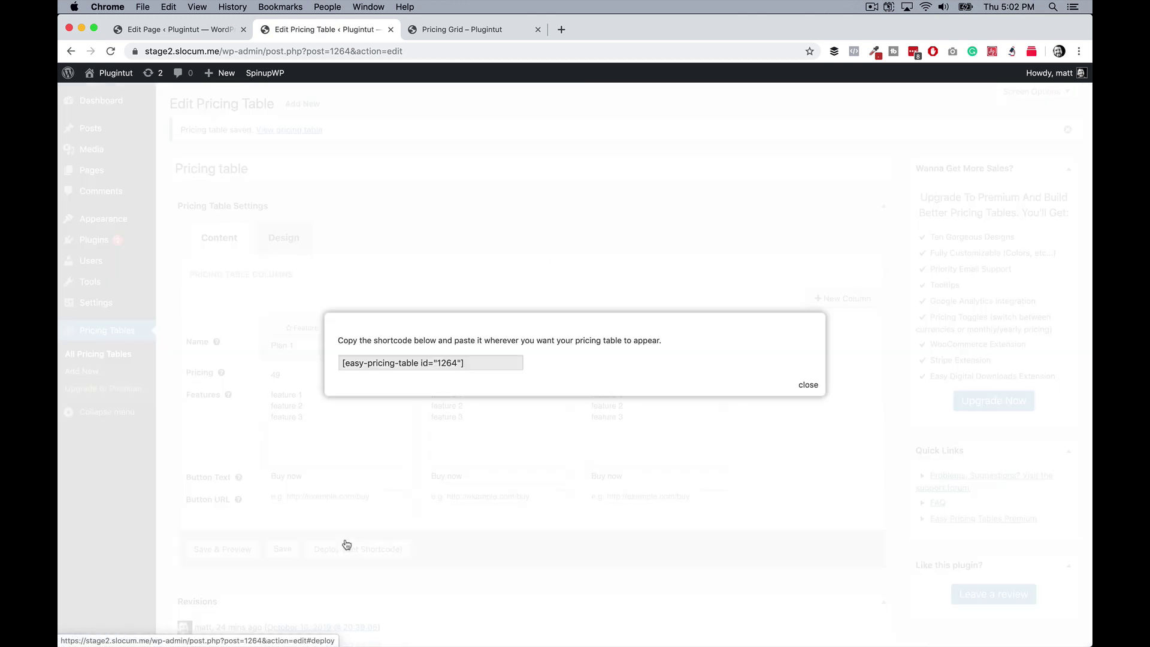
click(435, 357)
key(super+c)
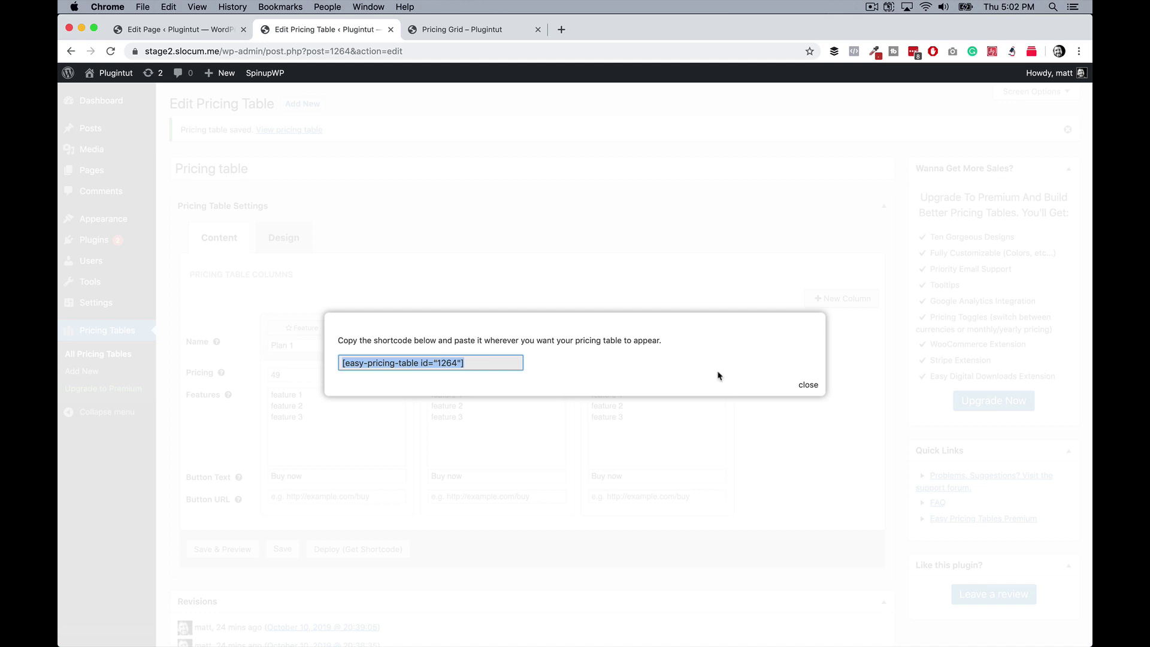
click(807, 386)
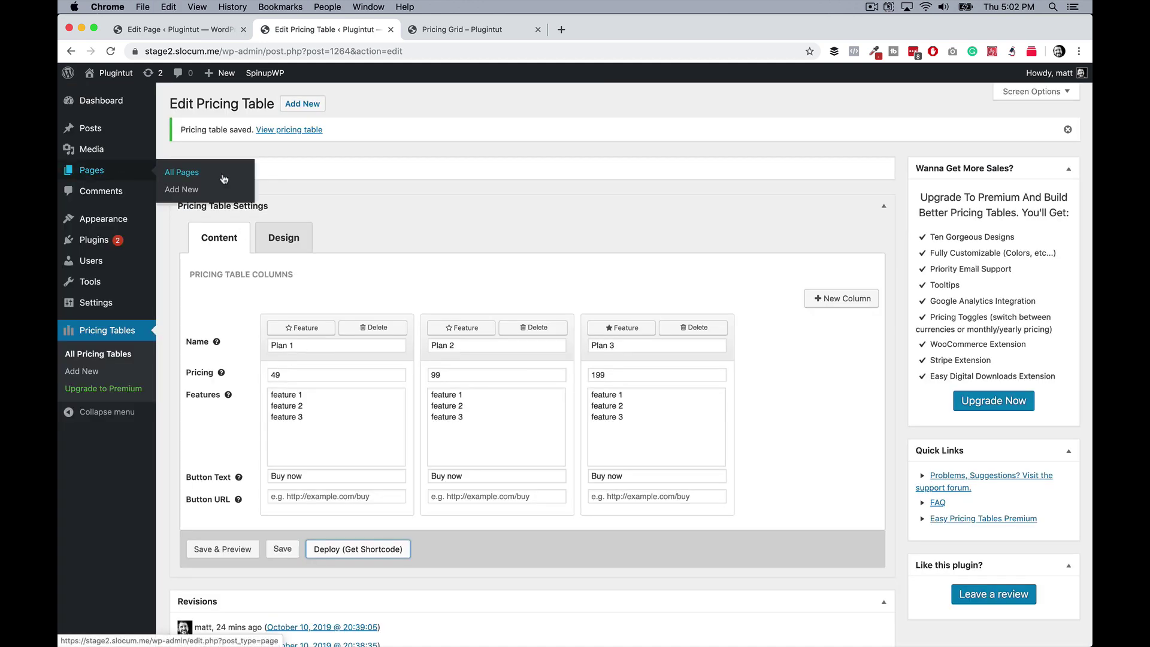
click(224, 179)
scroll(209, 252, down, 5)
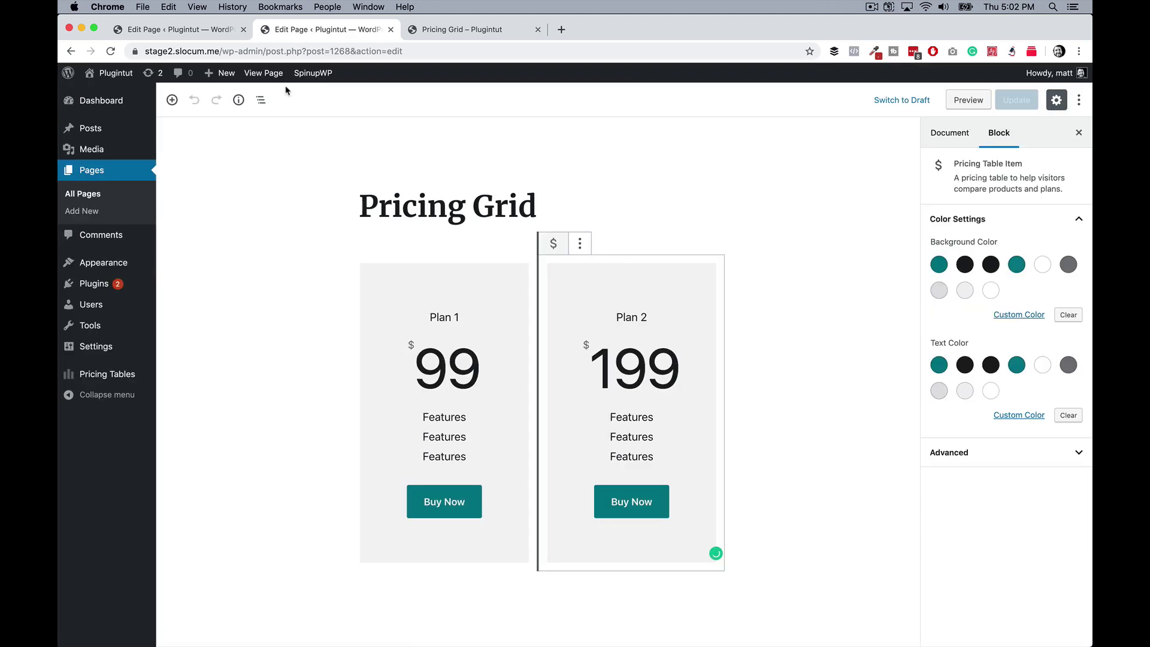
Step: Swap the Pricing Table block for the pasted shortcode and preview Plans 1–3 at 49, 99, 199
click(261, 100)
click(257, 144)
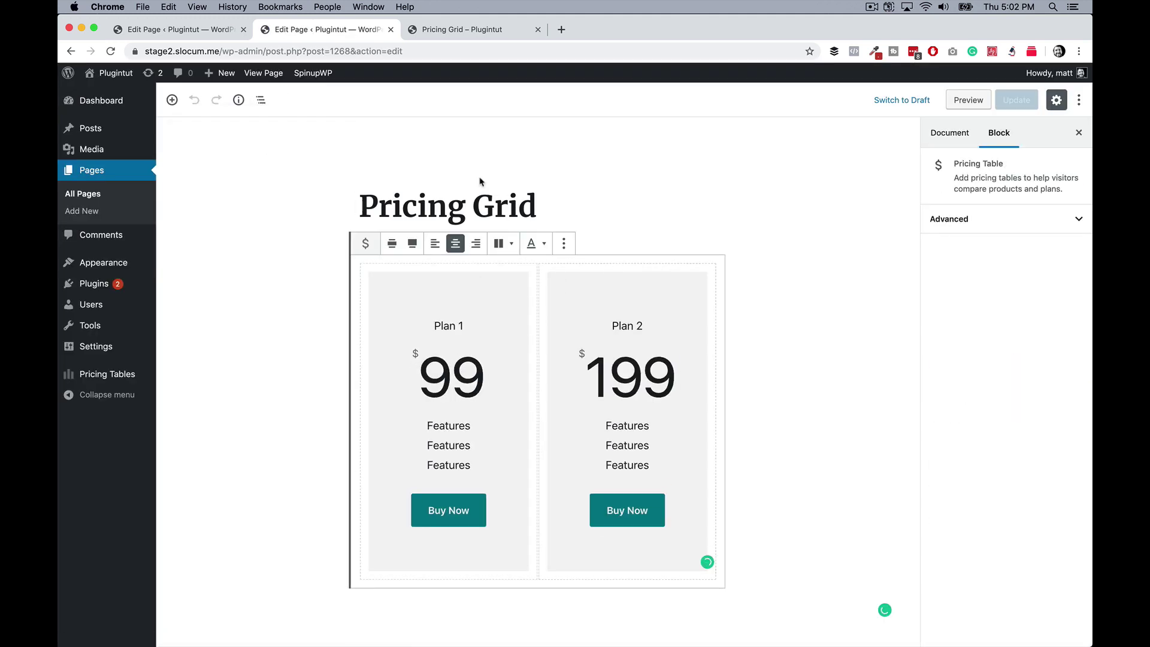
click(563, 243)
click(578, 399)
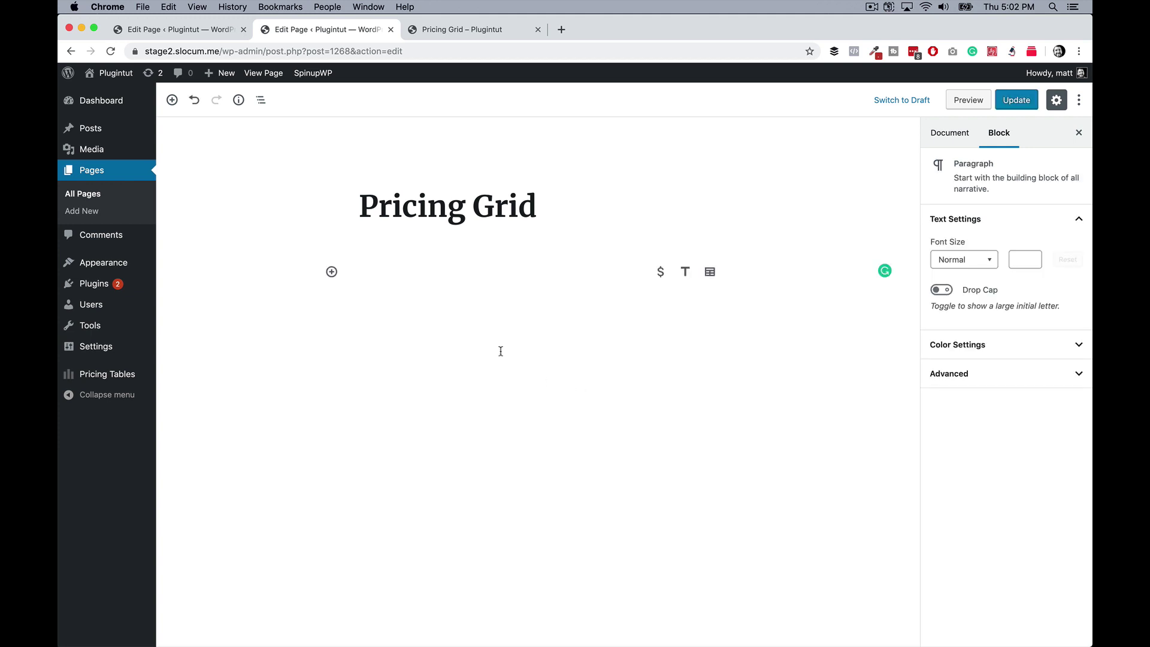
key(super+v)
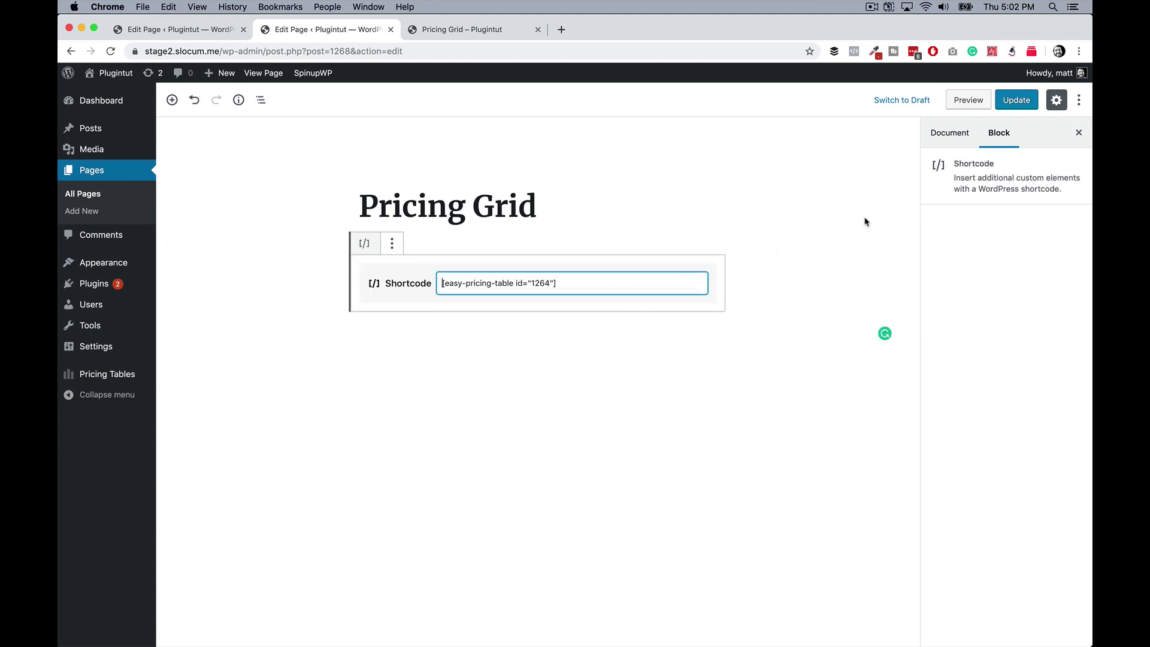
click(968, 99)
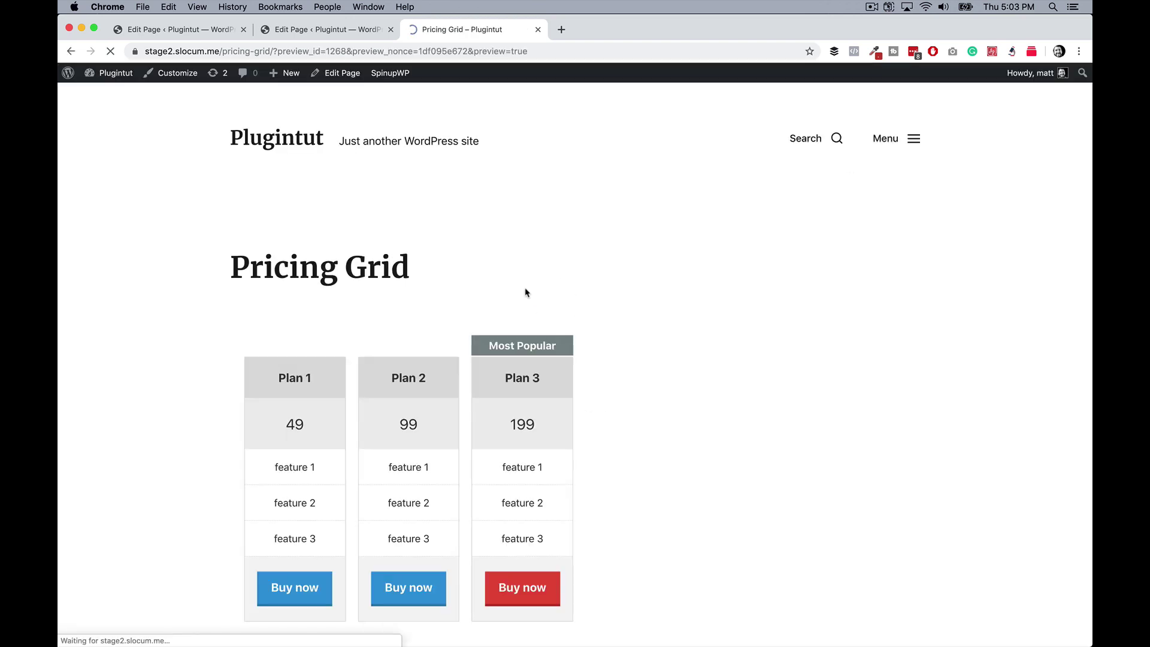
scroll(413, 444, down, 3)
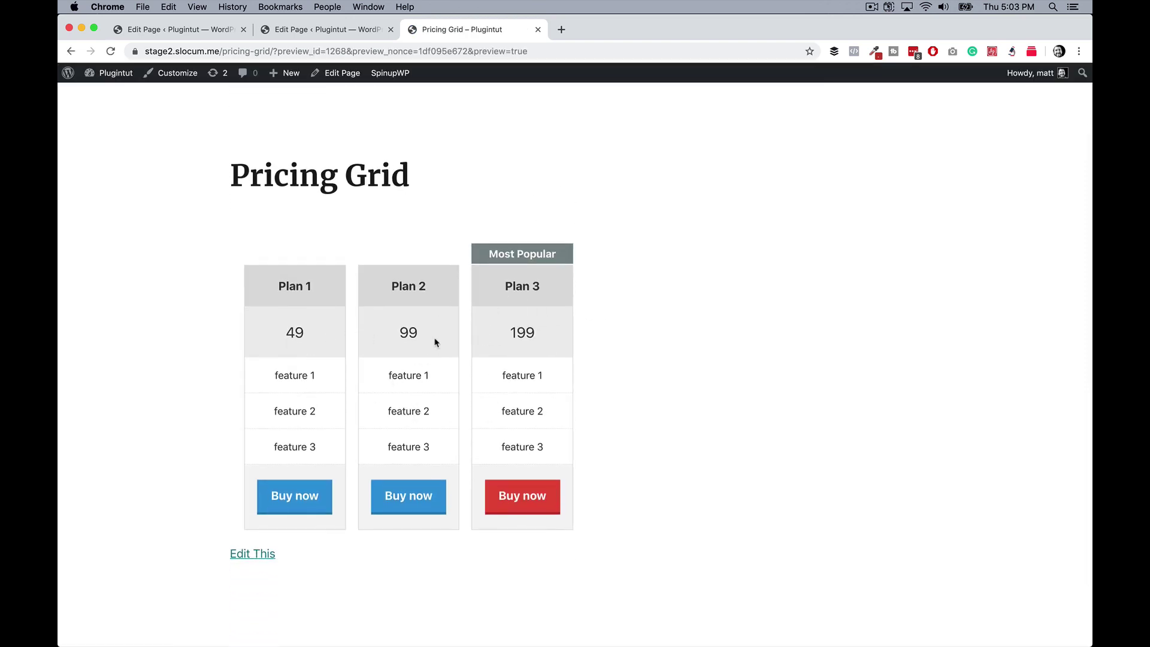
Step: Back in the editor, remove the shortcode block from the Pricing Grid page
click(370, 40)
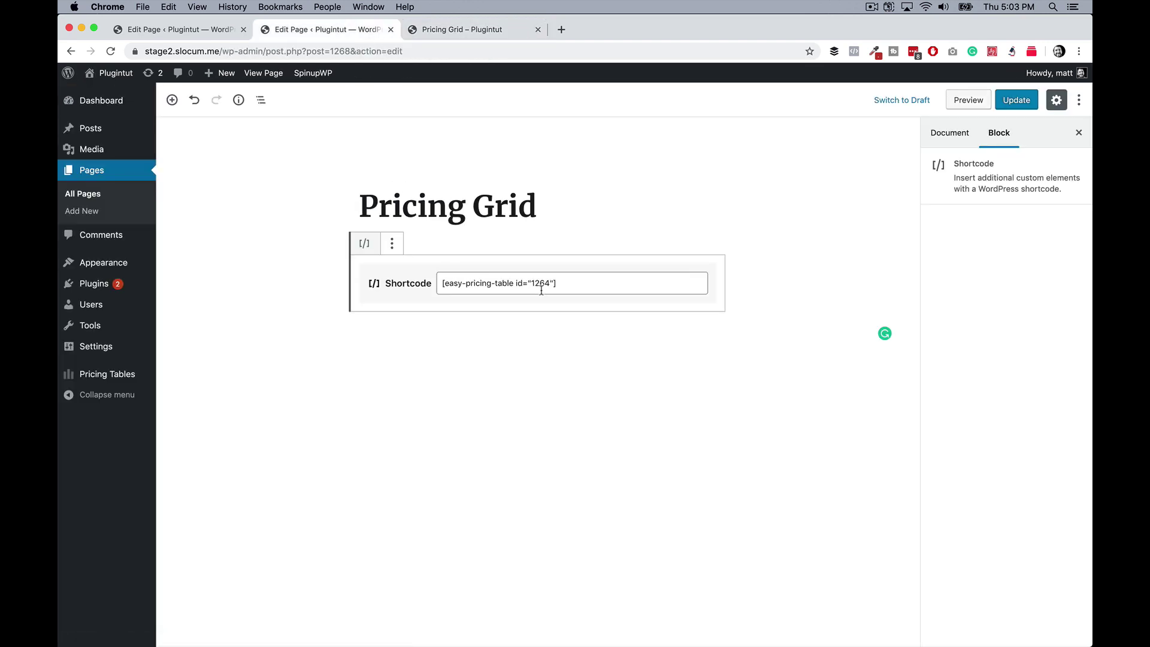
click(391, 245)
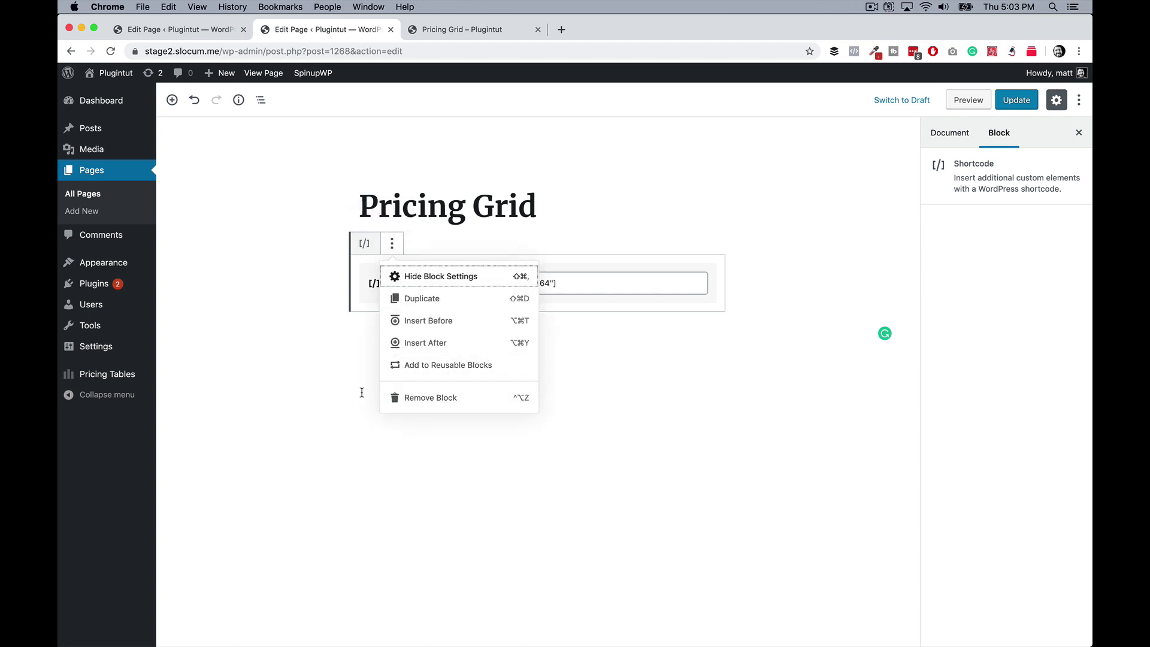
click(428, 398)
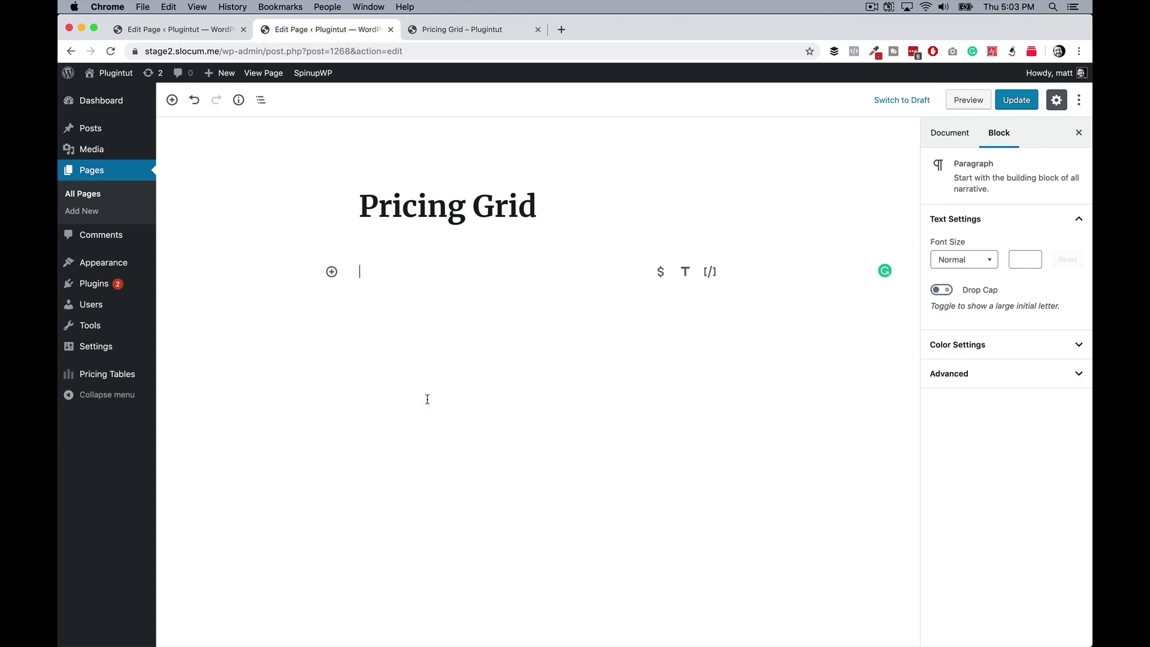
Step: Add a Pricing Tables block showing the saved 'Pricing table' and update the page
click(331, 273)
text(pric)
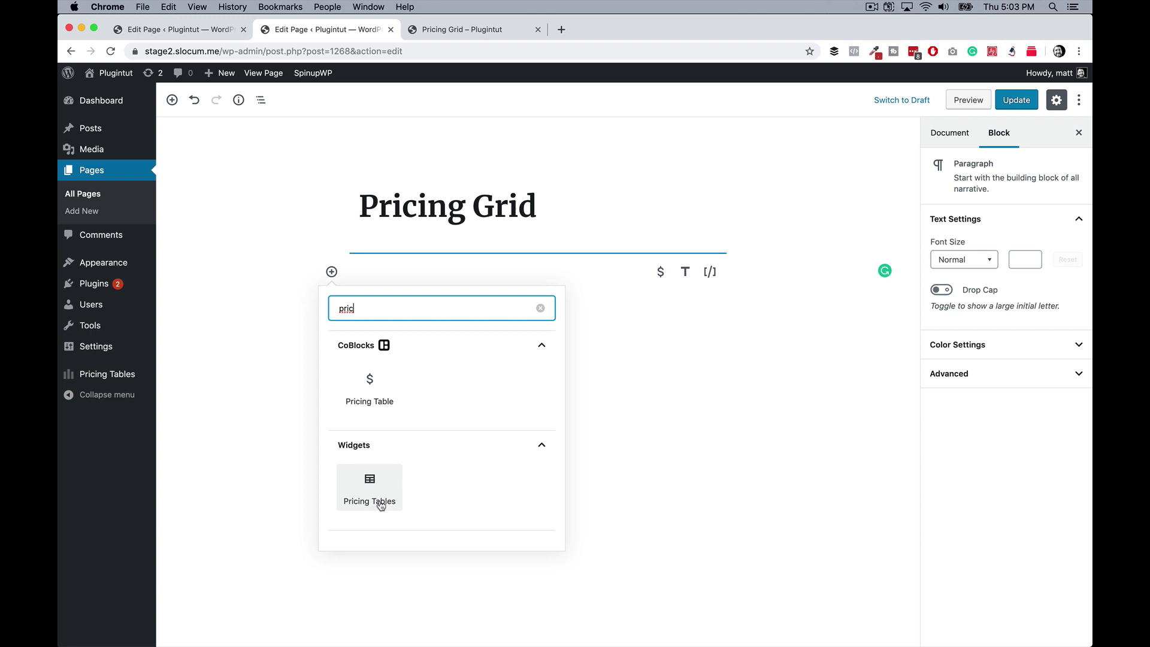
click(381, 505)
click(475, 250)
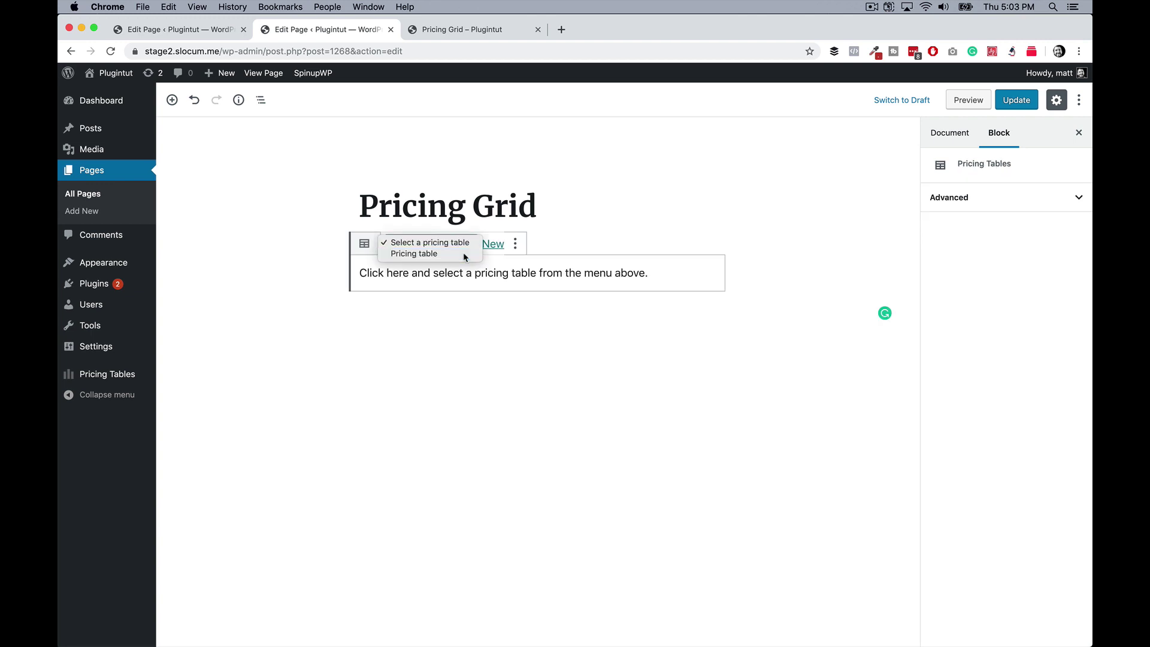
click(462, 254)
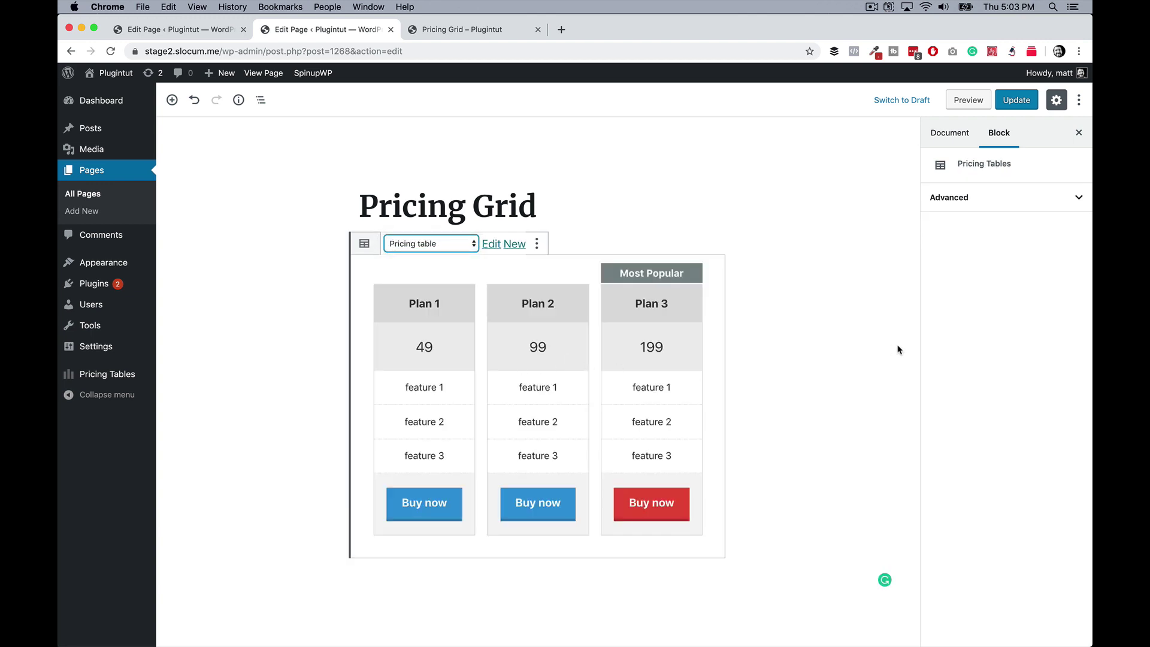
click(1017, 103)
Step: Open the saved 'Pricing table' from All Pricing Tables for editing
mouse_move(122, 376)
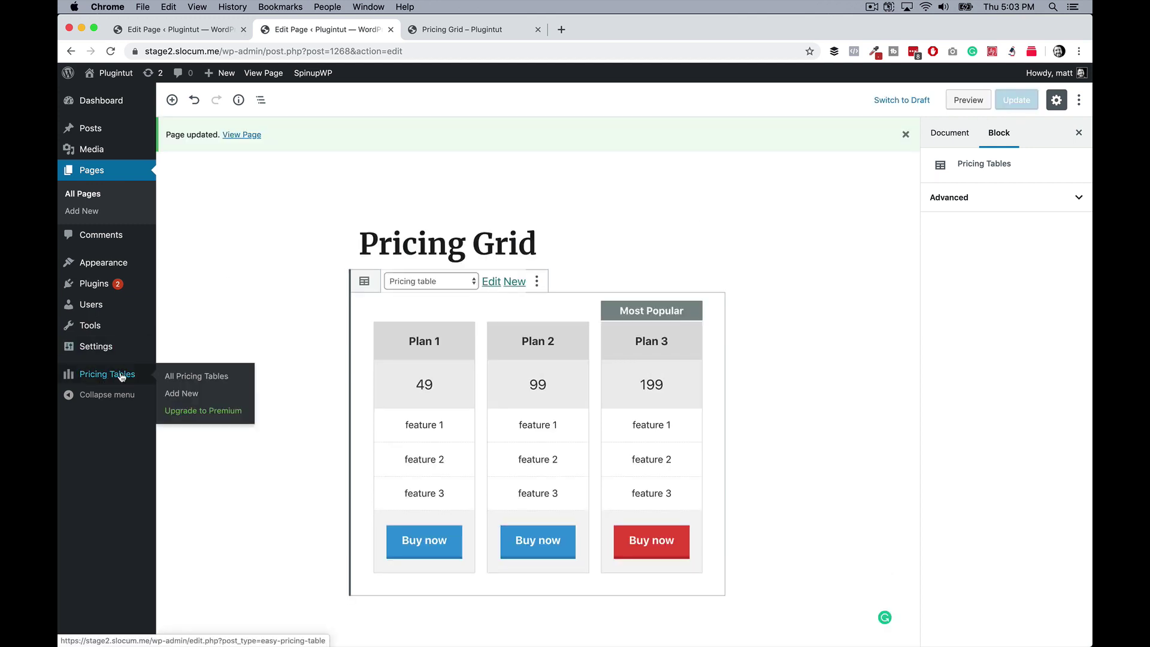
click(183, 376)
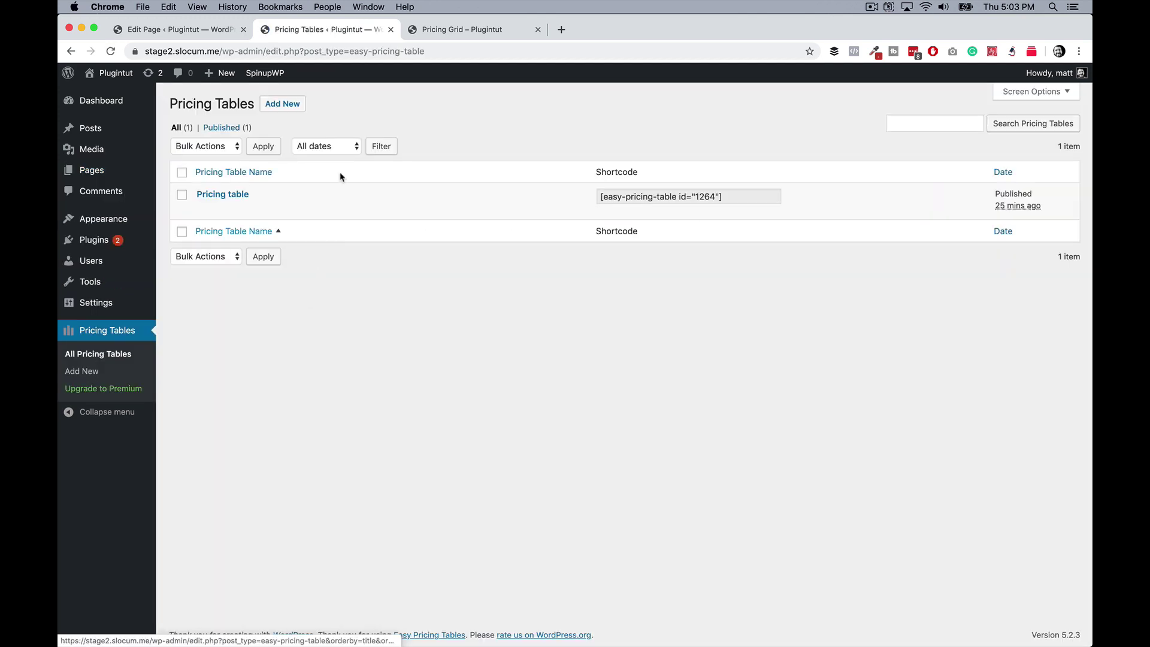
click(202, 208)
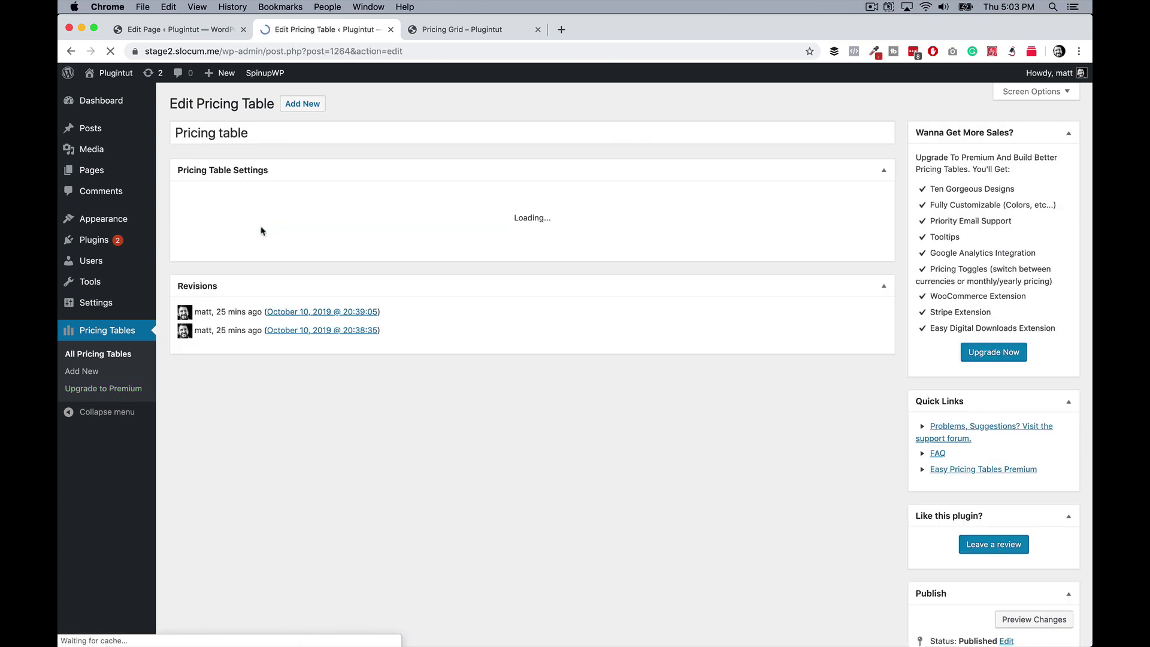
Step: Review the Design settings: leave corners unrounded, check button colours, re-expand general settings
click(286, 200)
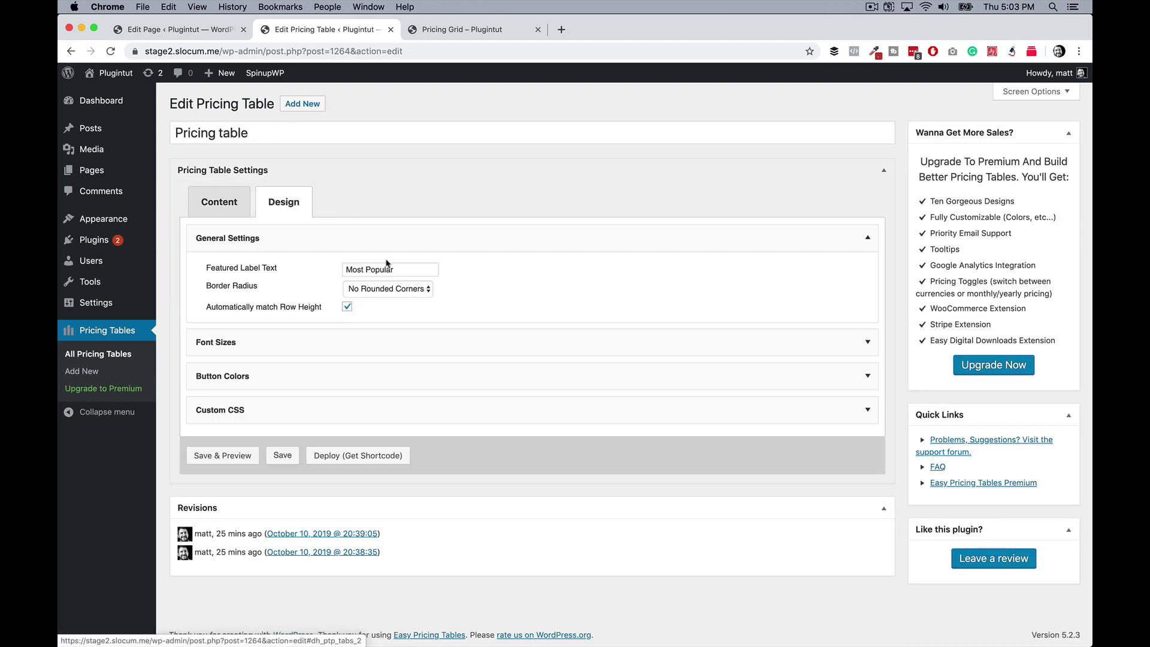
click(414, 288)
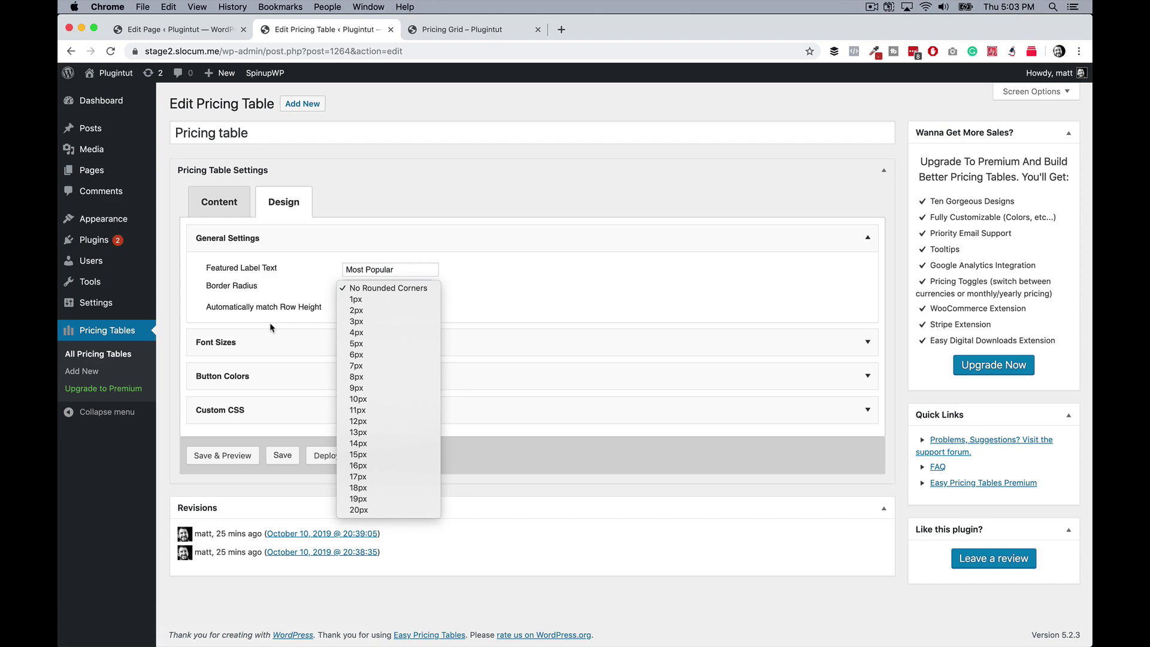
click(276, 339)
click(279, 437)
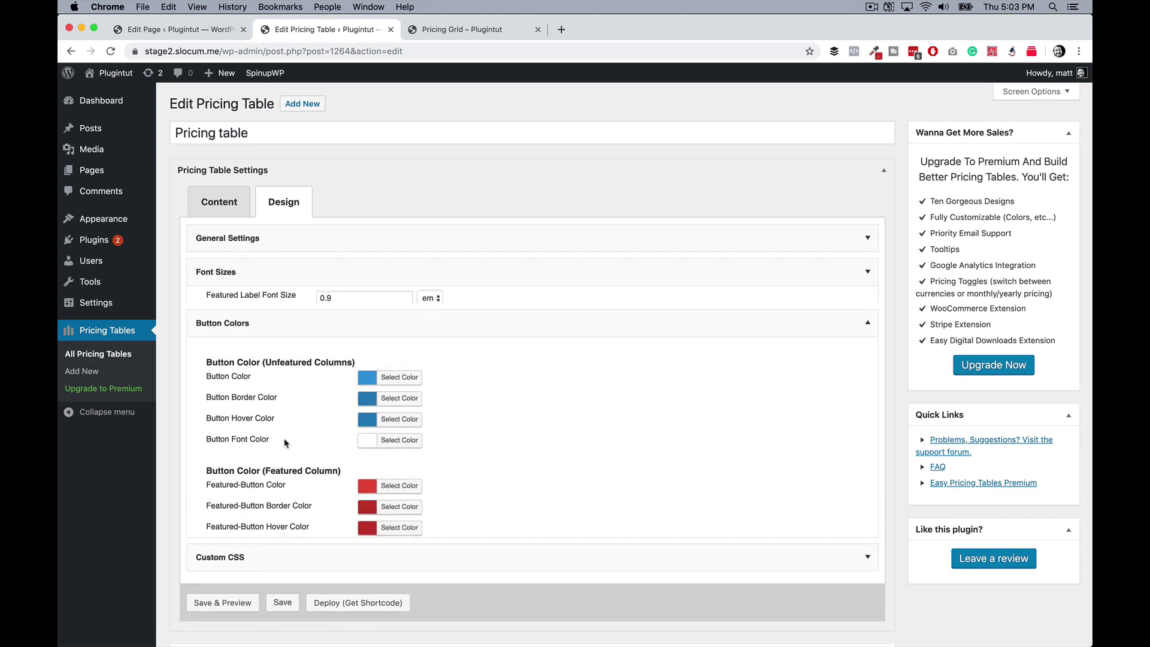
scroll(315, 492, down, 3)
scroll(324, 488, up, 3)
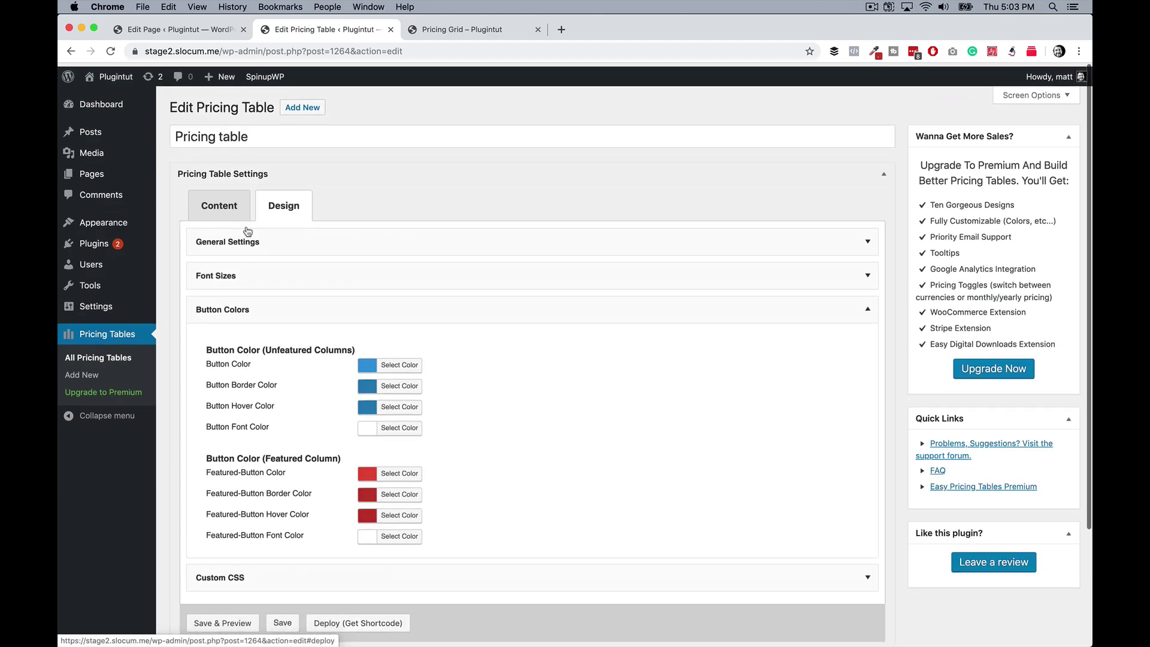
click(239, 250)
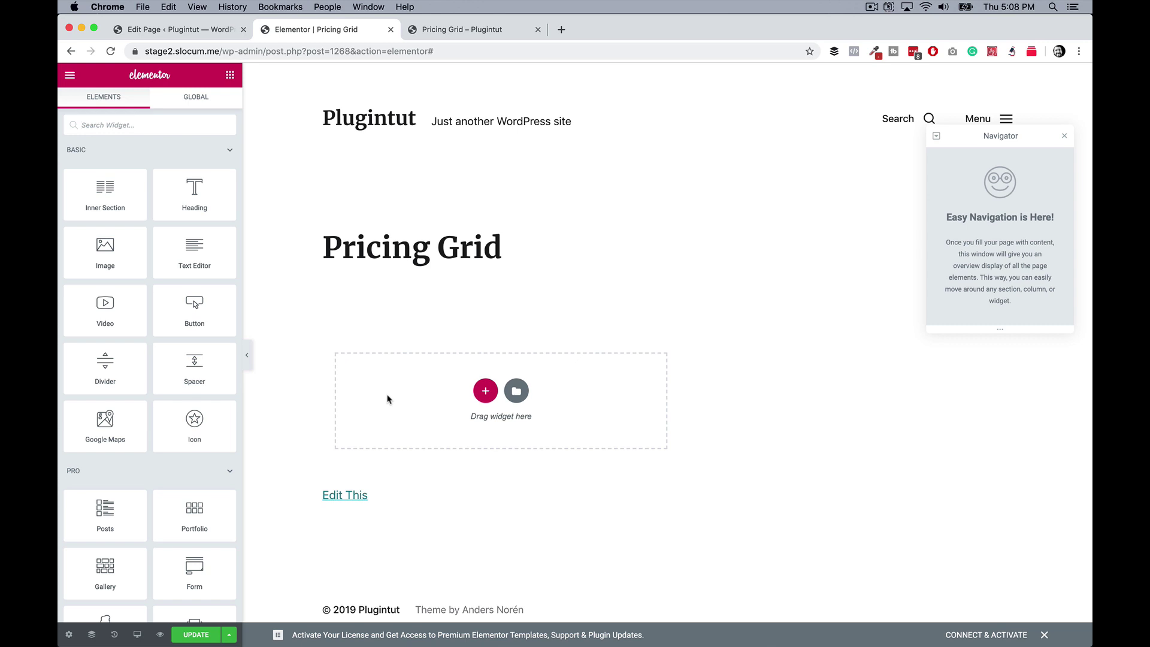
Step: Search widgets for 'pric', then add a two-column section beneath the Pricing Grid title
click(174, 125)
text(pric)
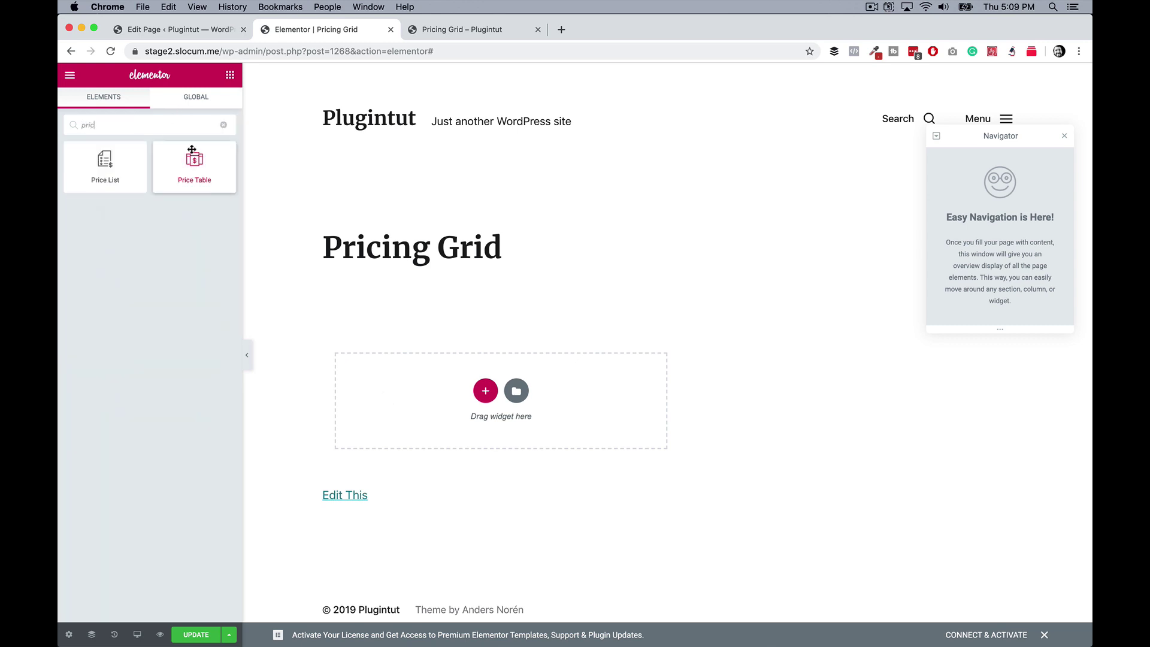
drag(194, 163, 303, 333)
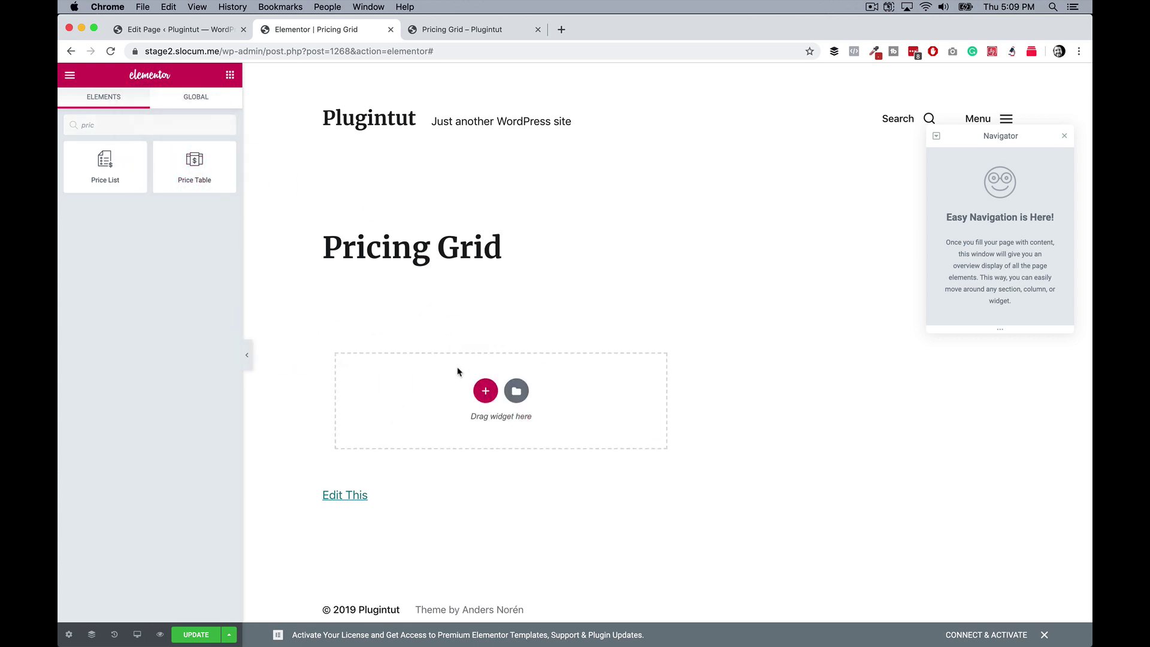
click(483, 395)
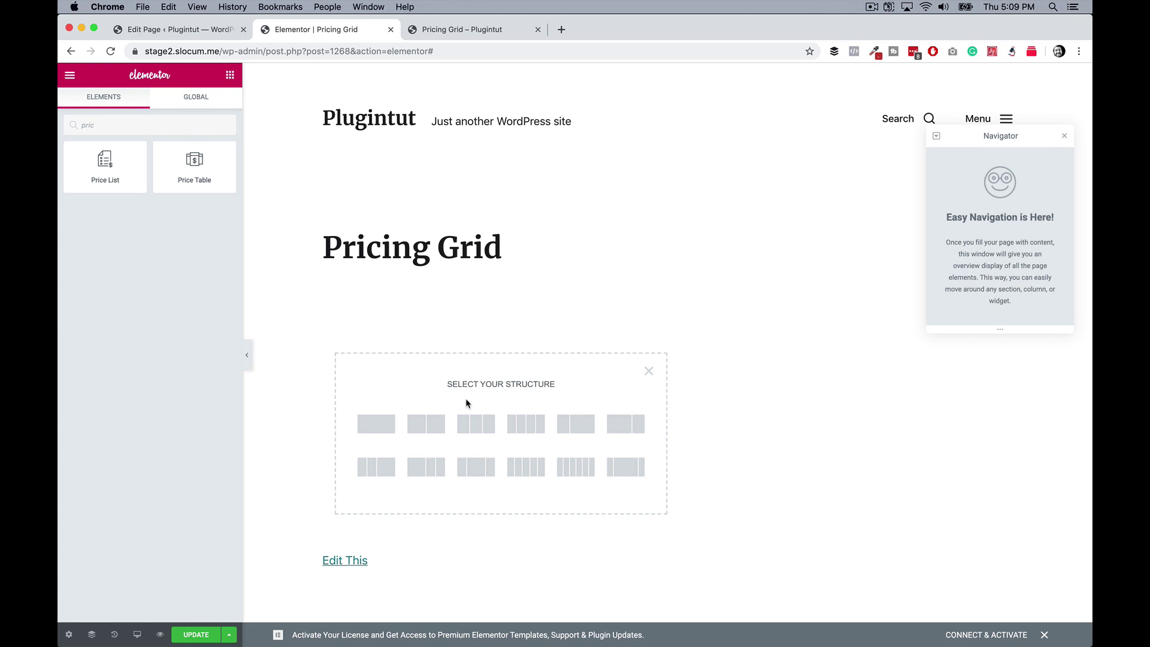
click(433, 423)
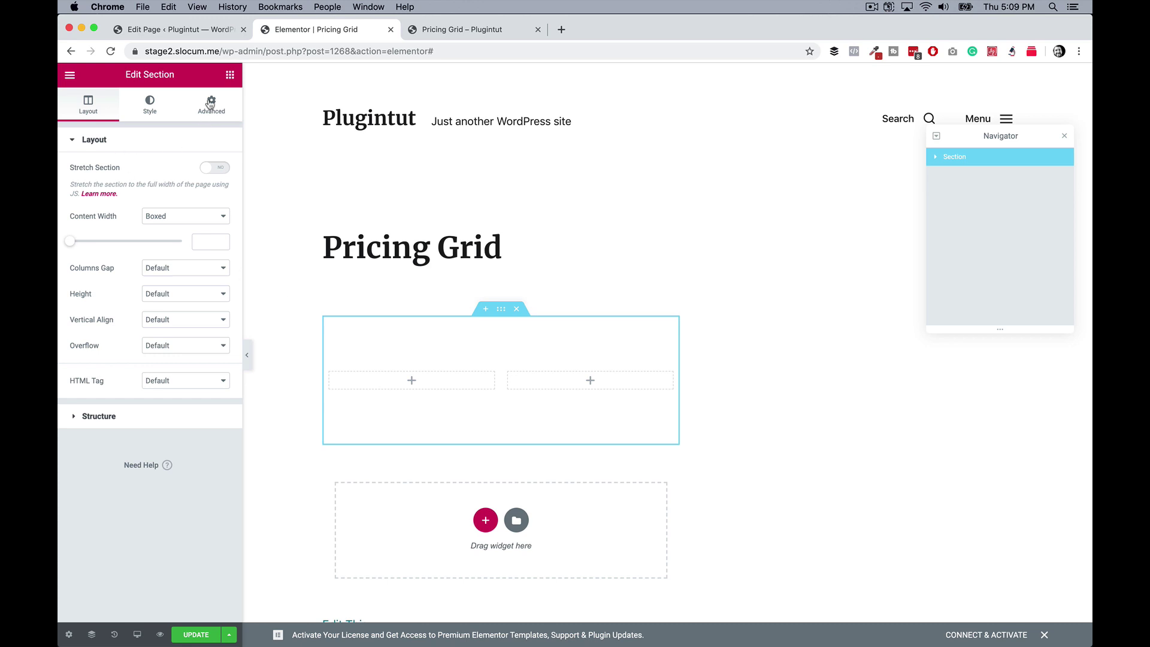
Step: Search widgets for 'pricing' and drop a Price Table into the left column
click(229, 74)
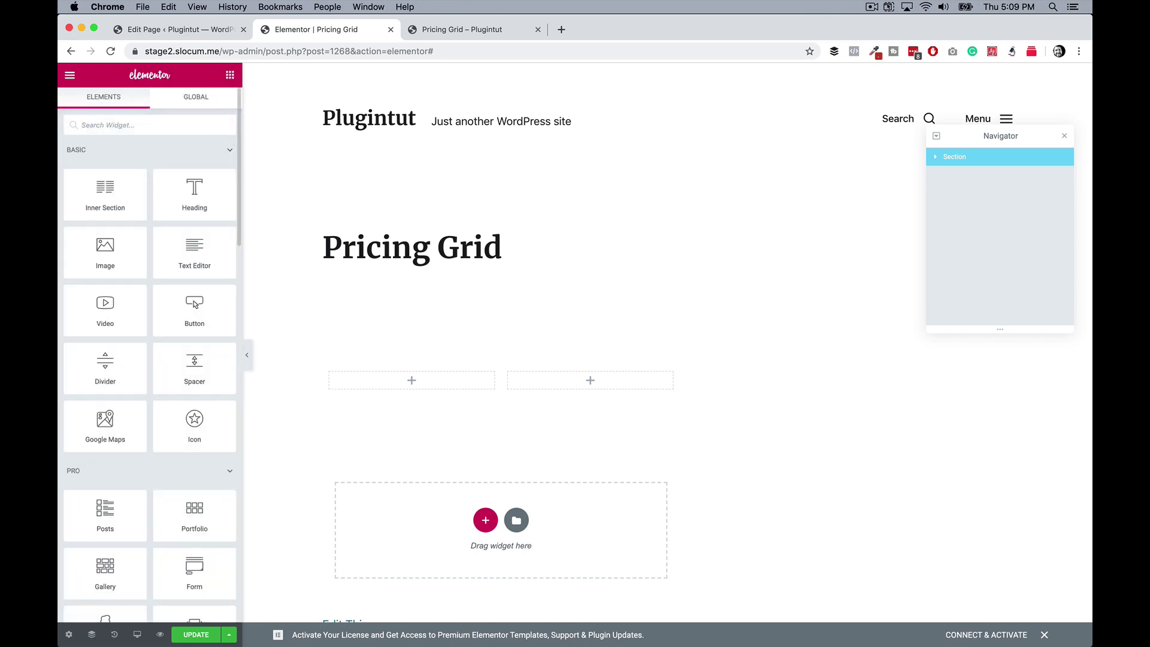
text(pricing)
drag(165, 166, 437, 398)
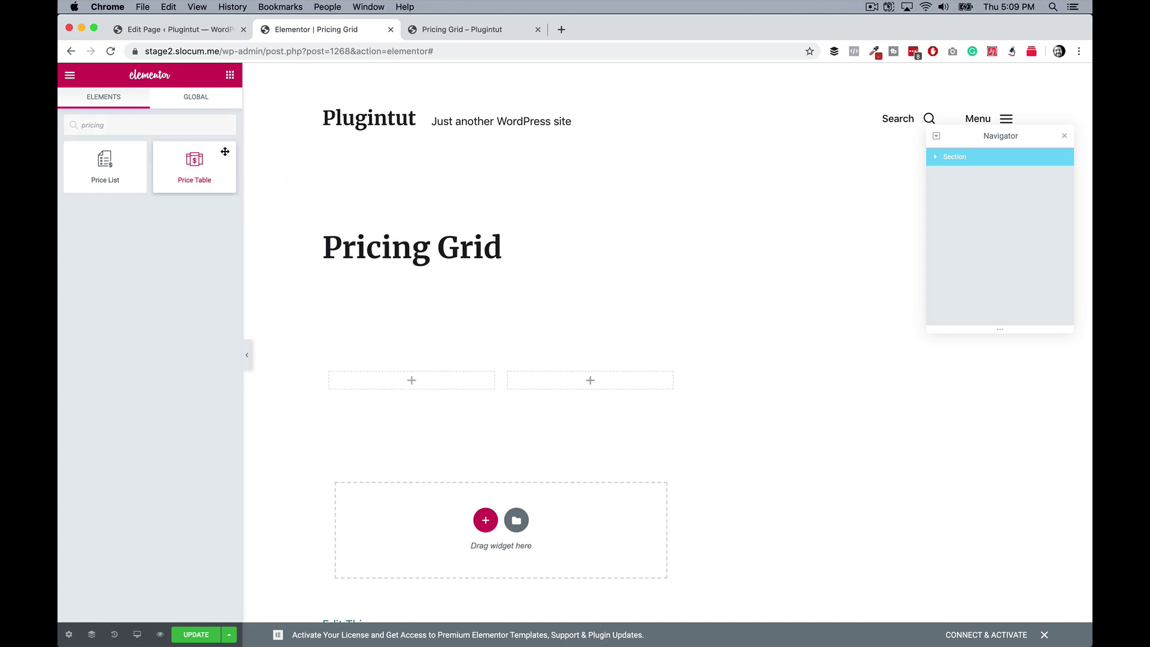
drag(180, 160, 442, 379)
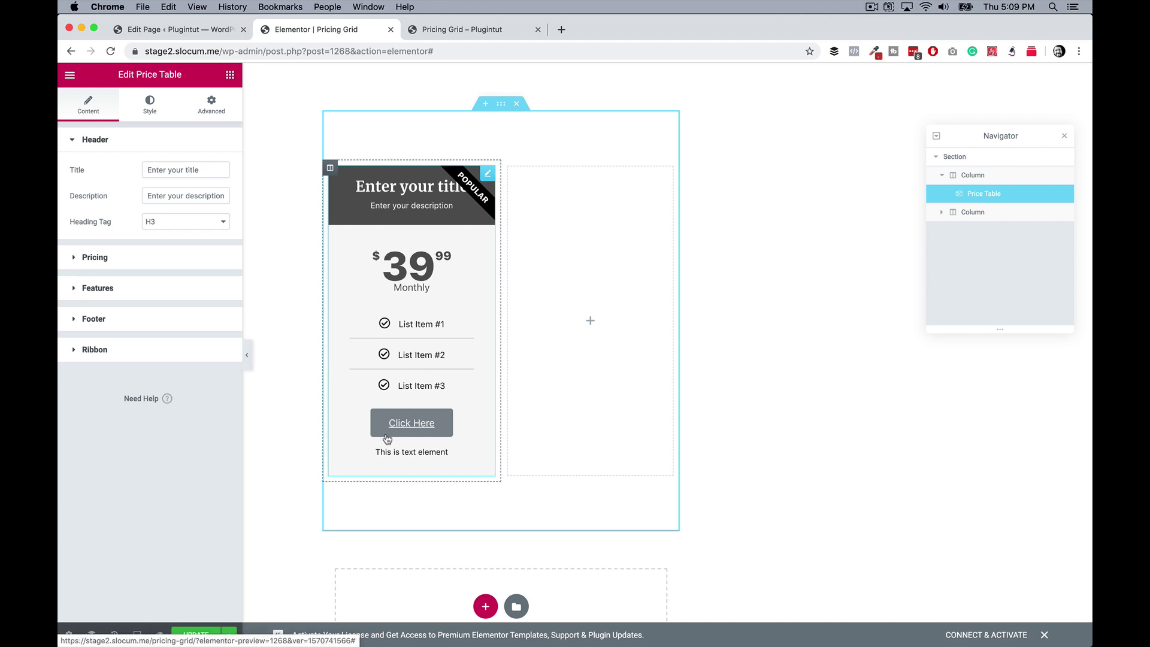
Step: Turn on the sale price from 59 and add a fourth and fifth feature item
click(135, 257)
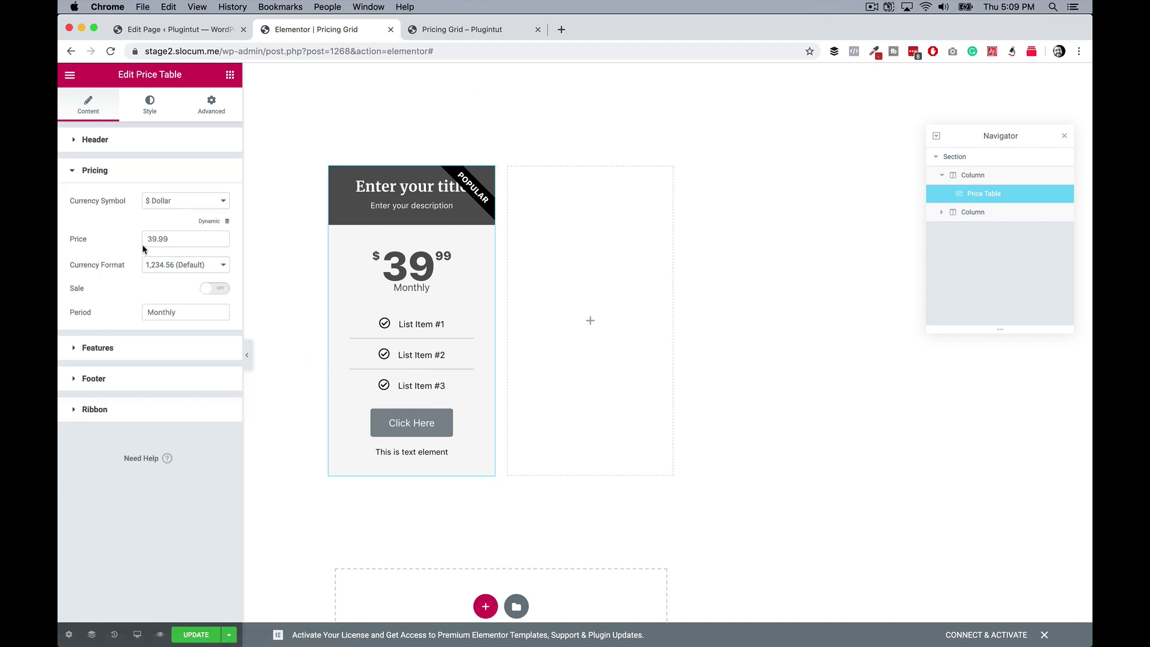
click(208, 289)
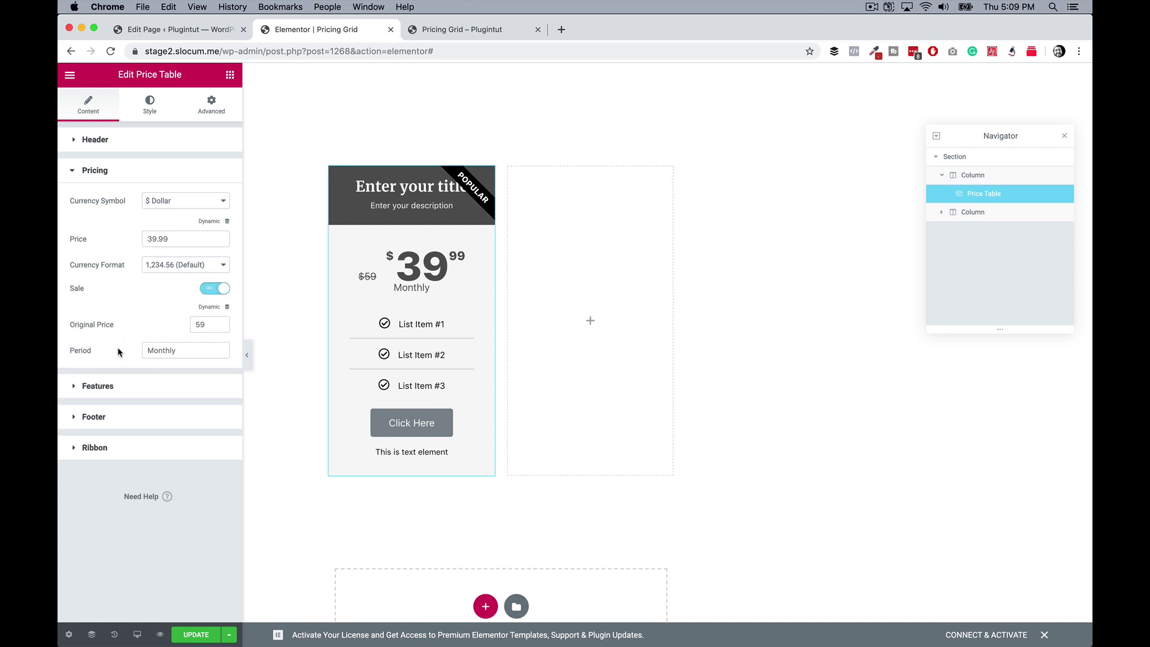
click(110, 388)
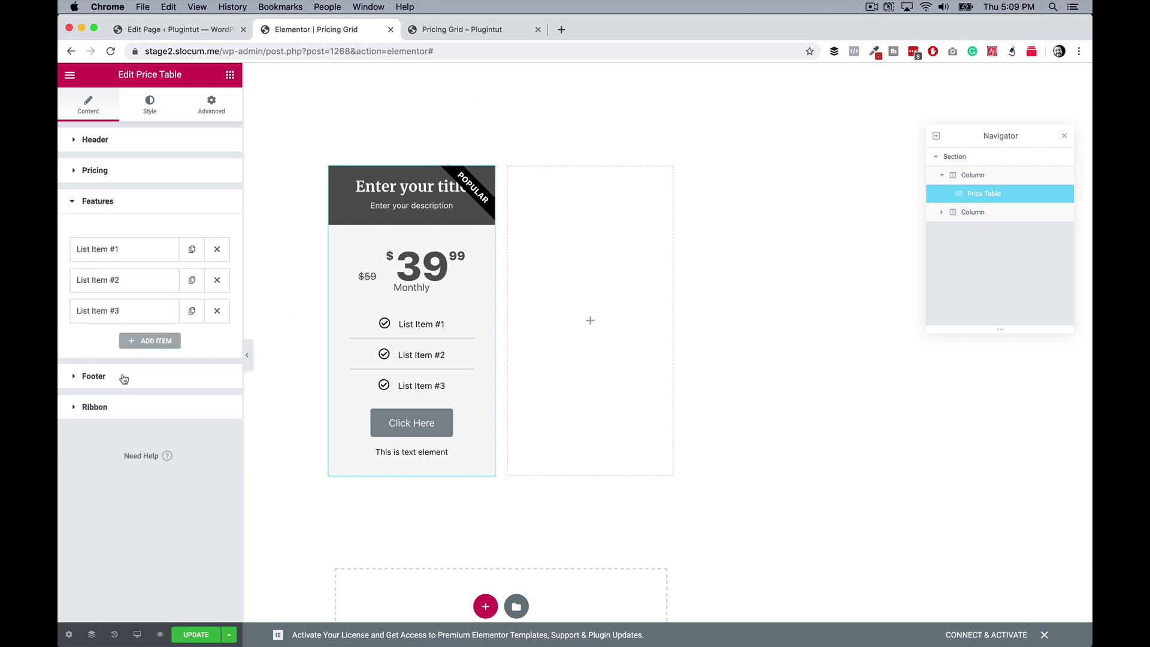
click(153, 347)
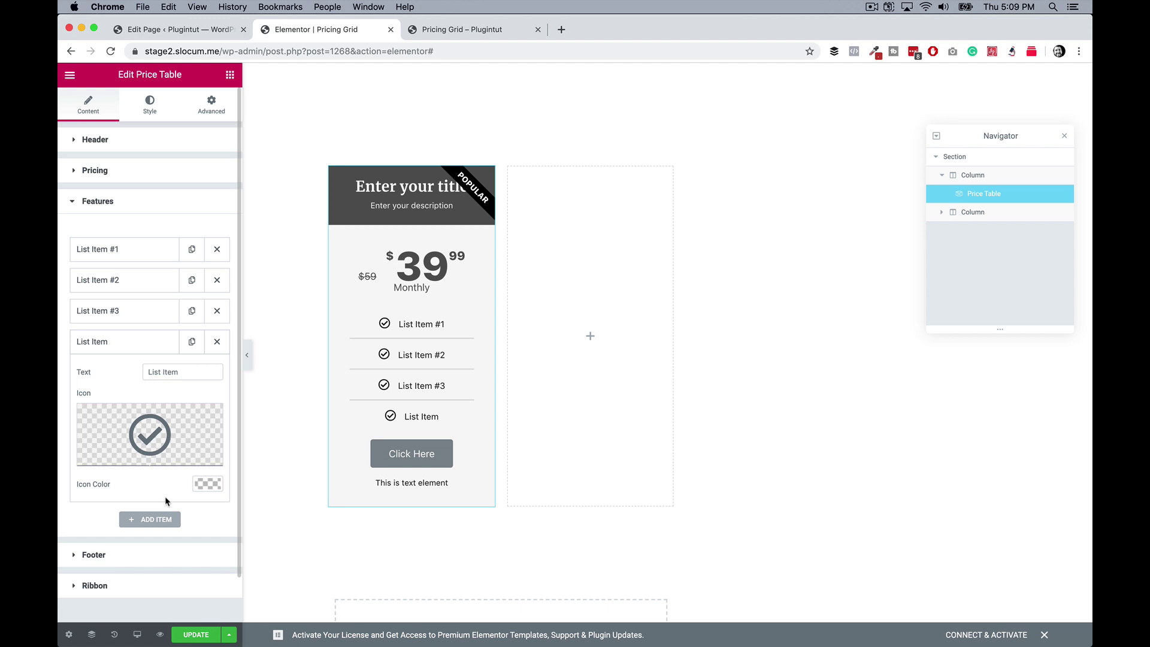
click(154, 518)
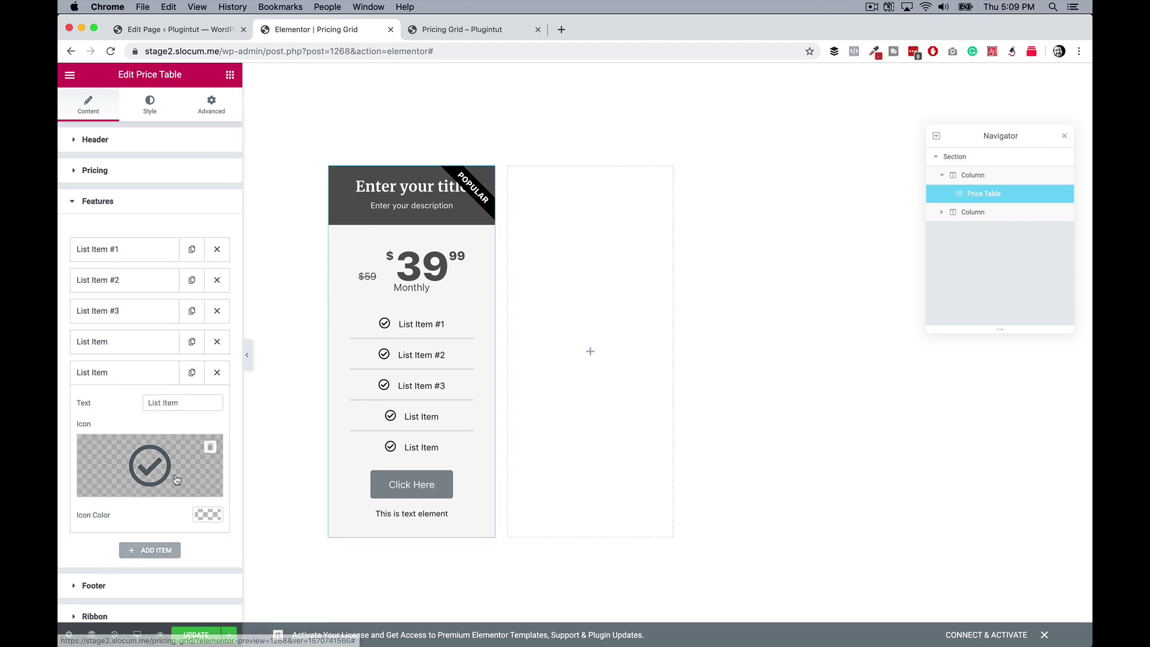
Step: Switch off the Price Table's Popular ribbon
scroll(118, 531, down, 2)
click(96, 535)
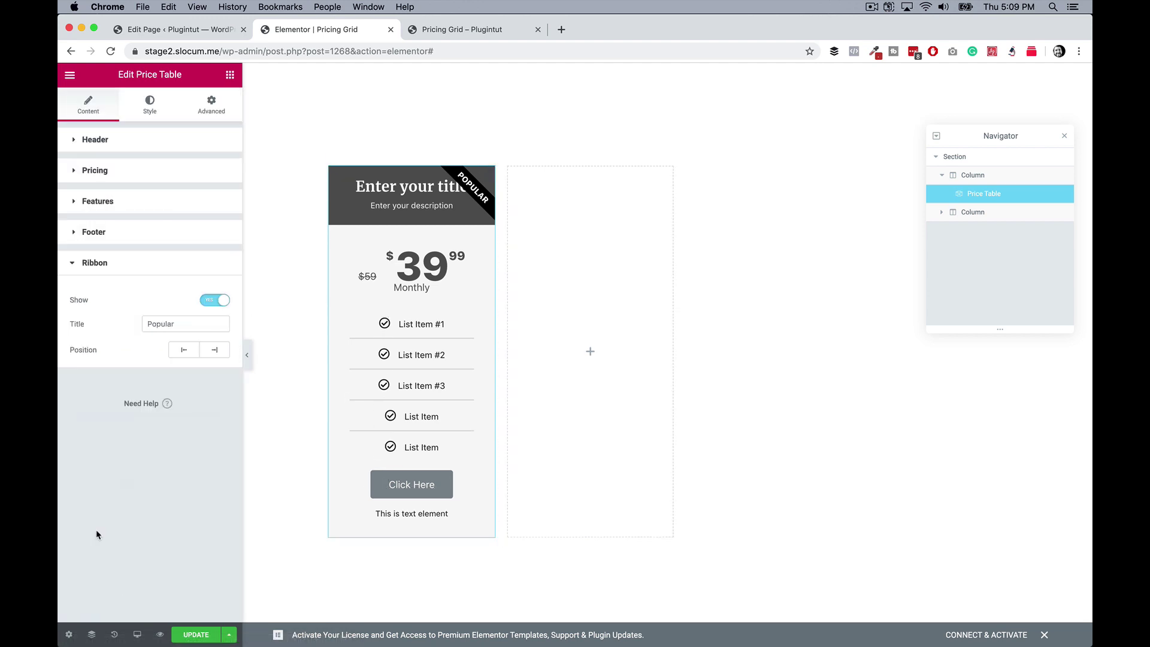
click(217, 307)
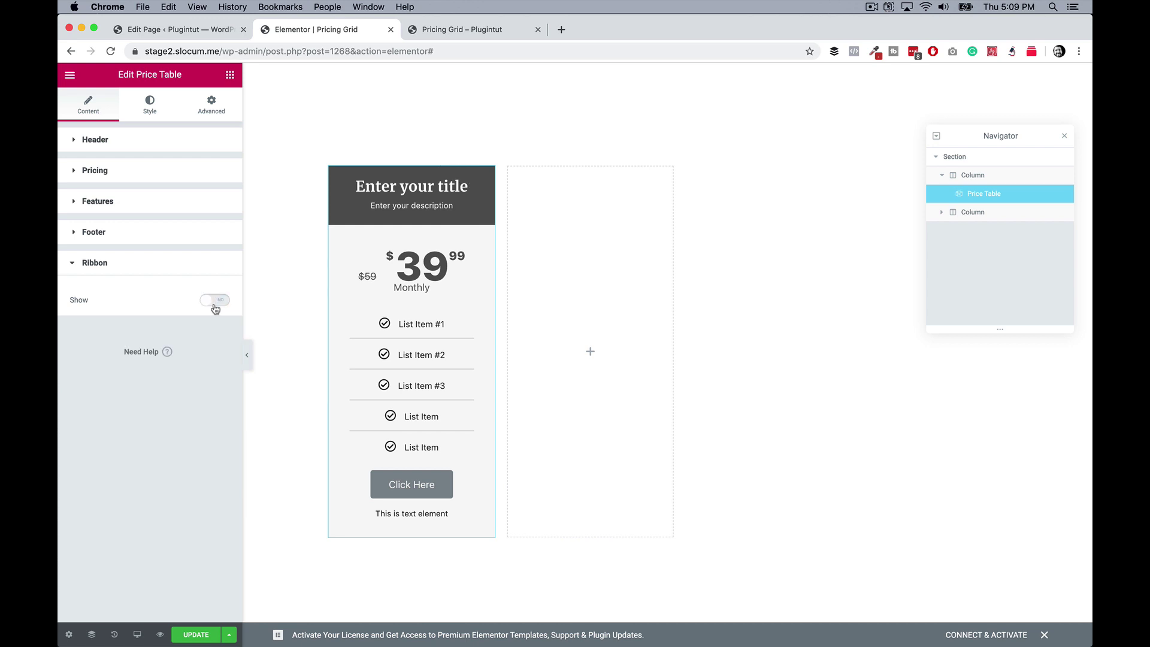
click(215, 308)
click(215, 307)
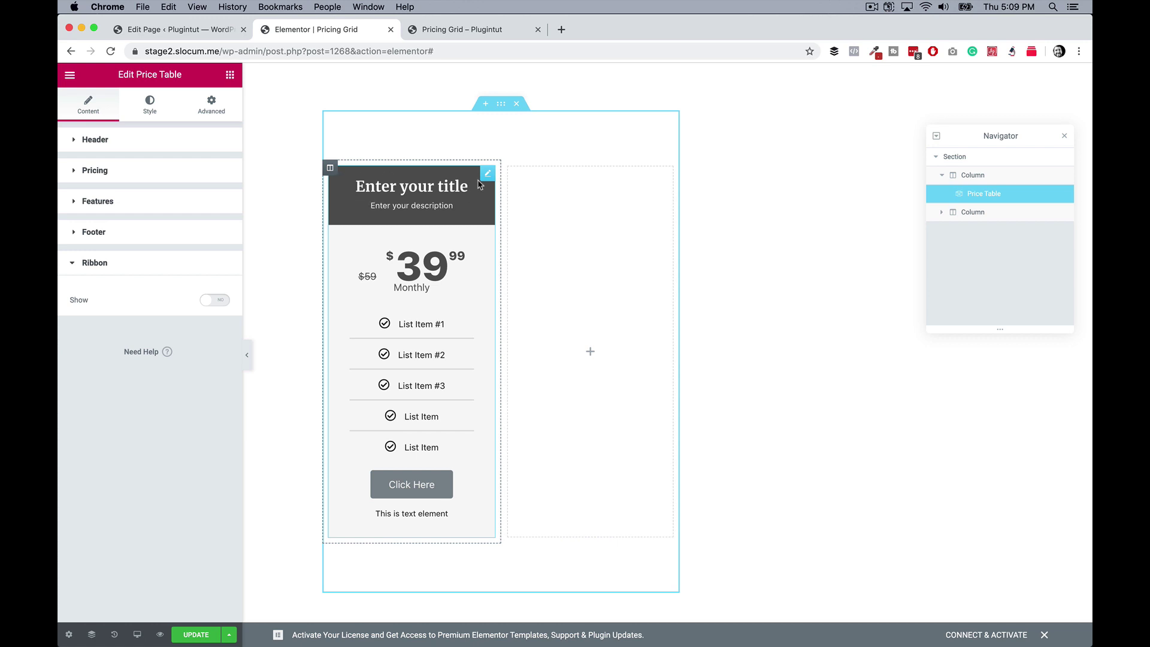
Step: Duplicate the Price Table and move the copy into the empty right column
right_click(438, 178)
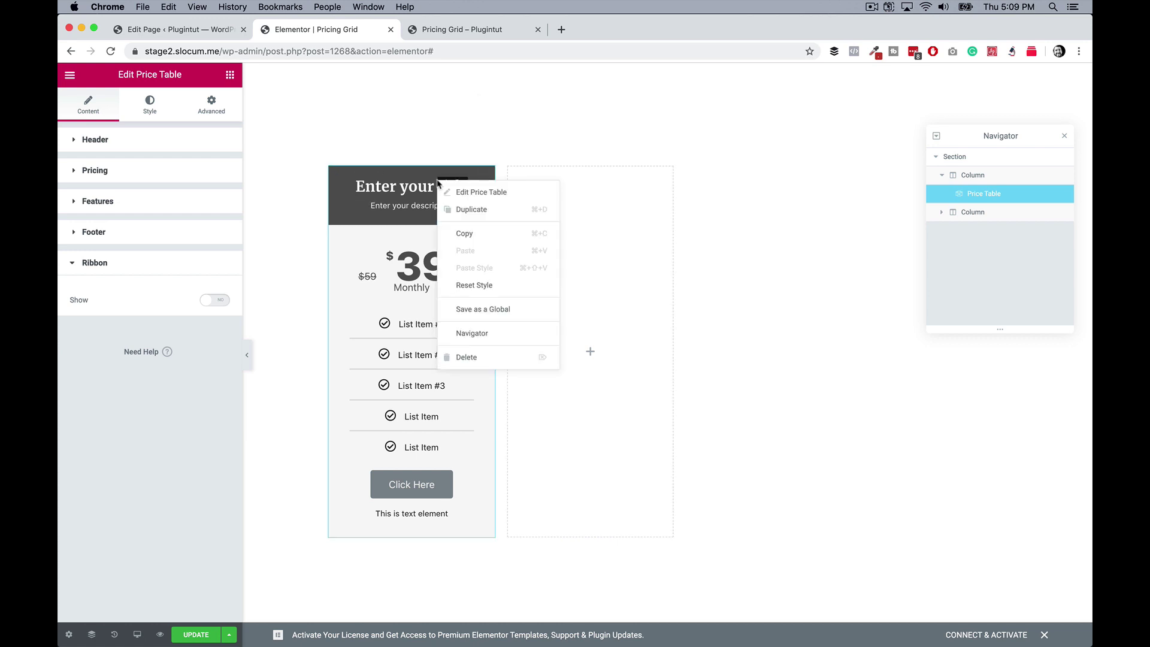
click(449, 209)
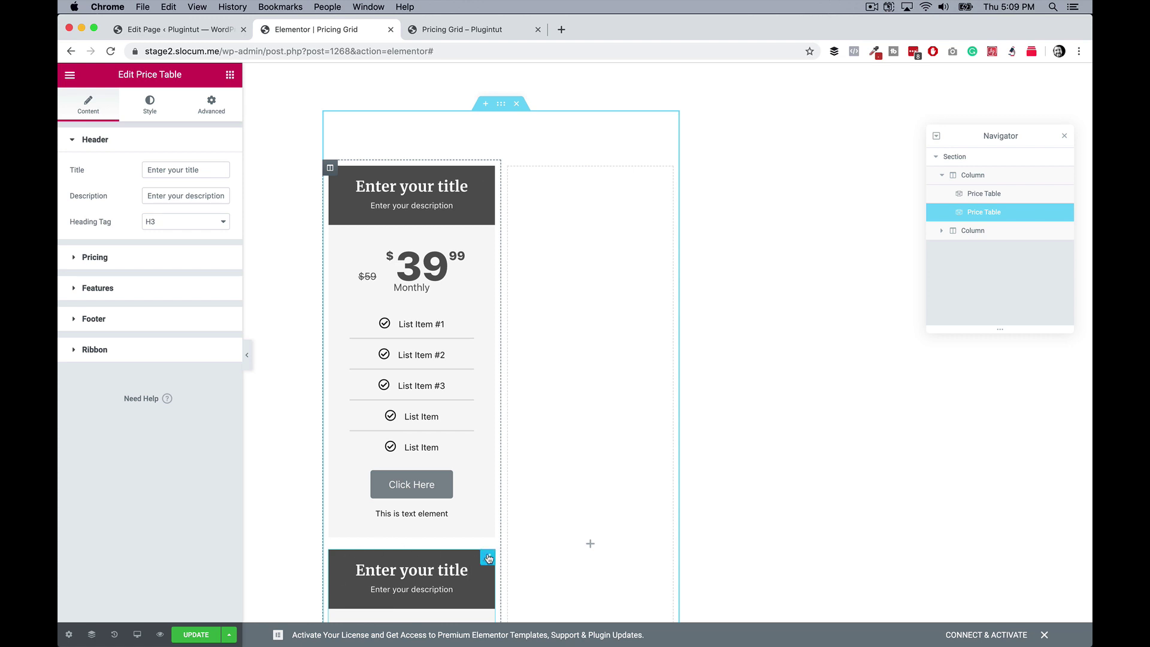
scroll(368, 511, down, 7)
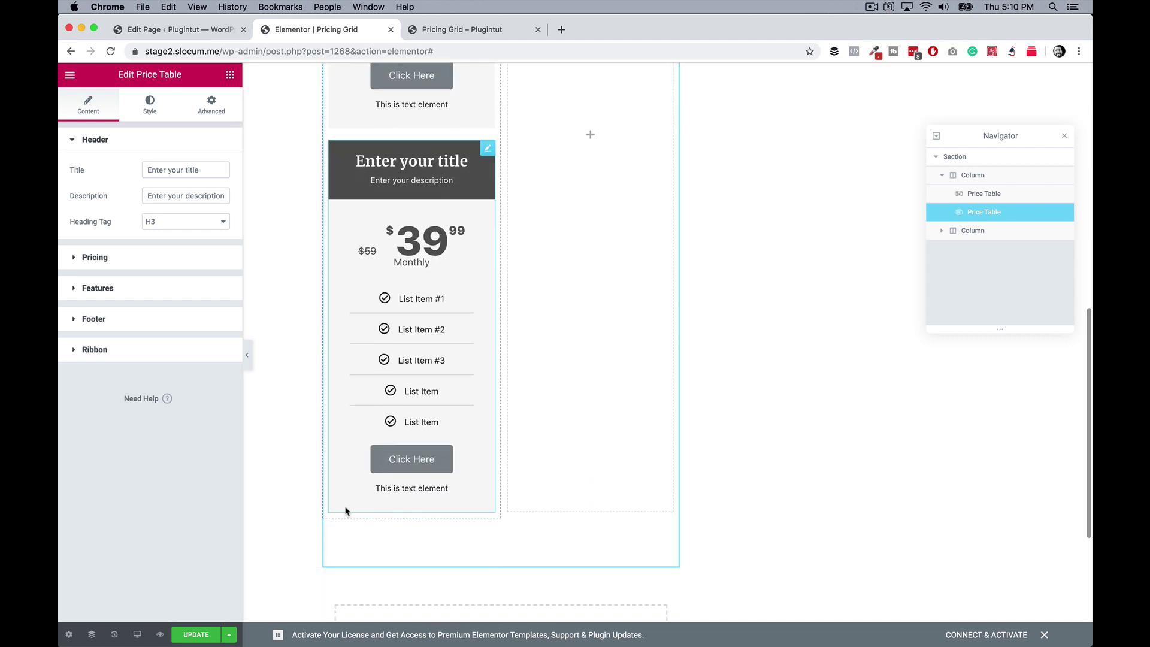
drag(345, 511, 568, 180)
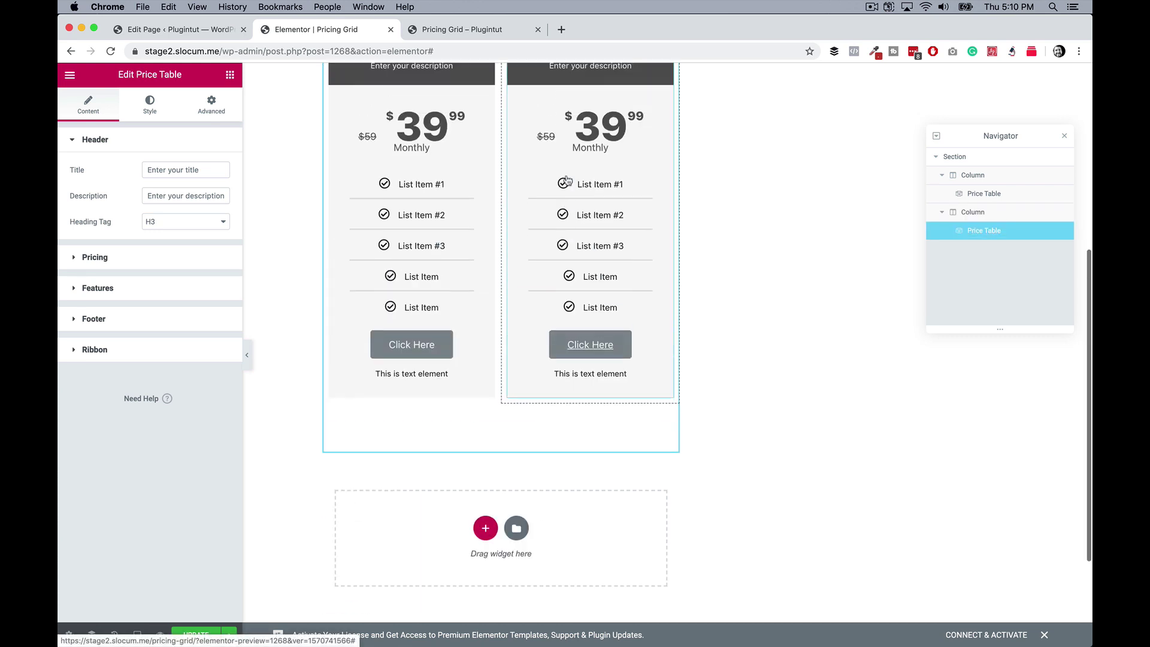
scroll(568, 180, up, 4)
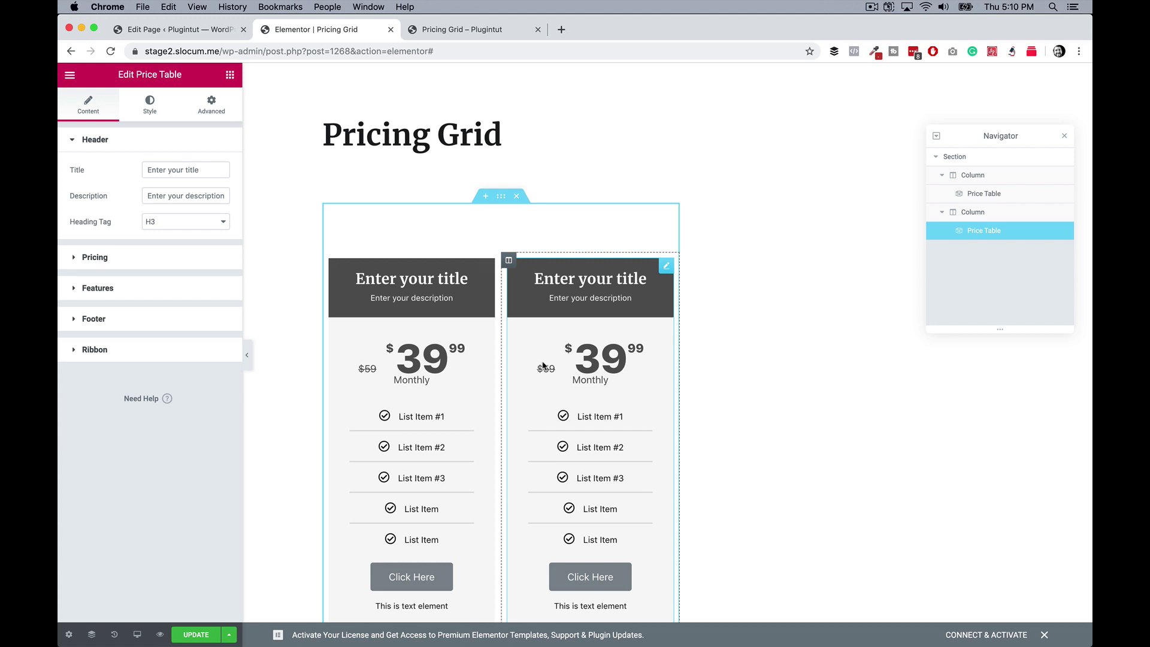
Step: Select the second Price Table and show its Pricing options
scroll(539, 323, down, 5)
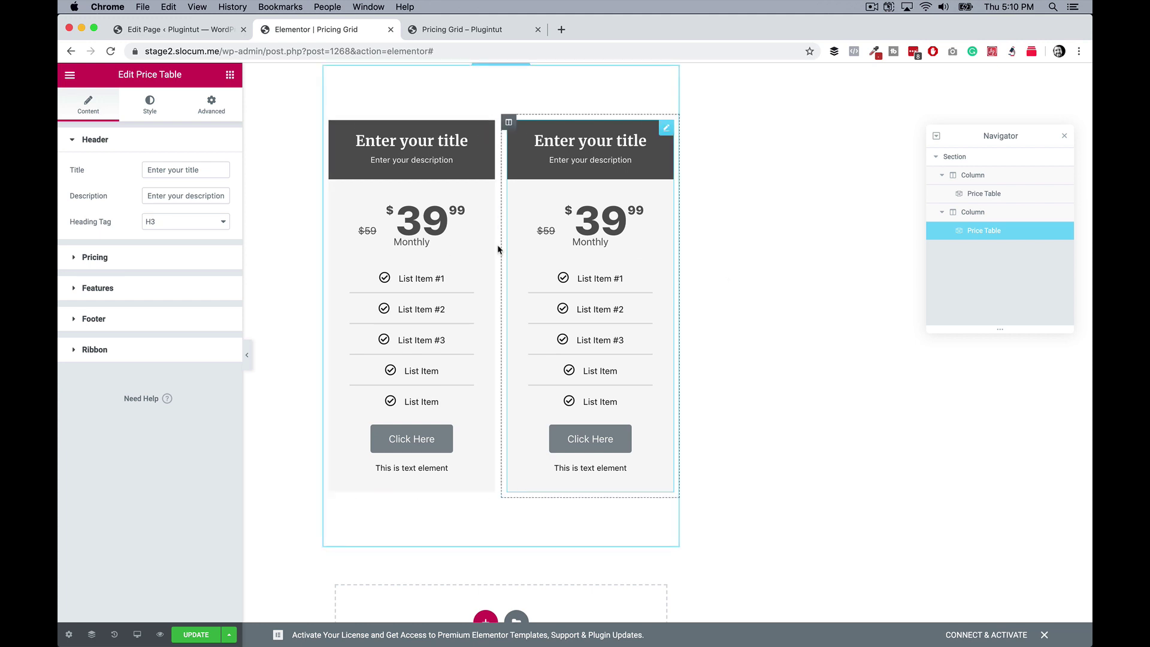
scroll(500, 250, up, 5)
scroll(392, 297, up, 3)
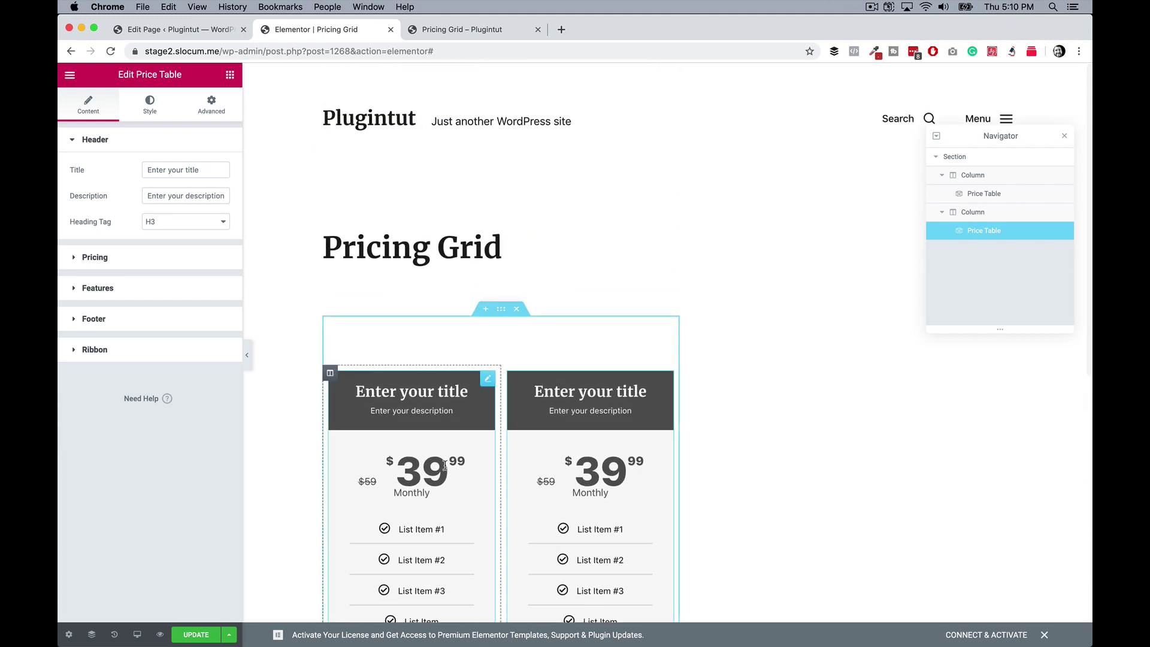
click(488, 378)
click(585, 390)
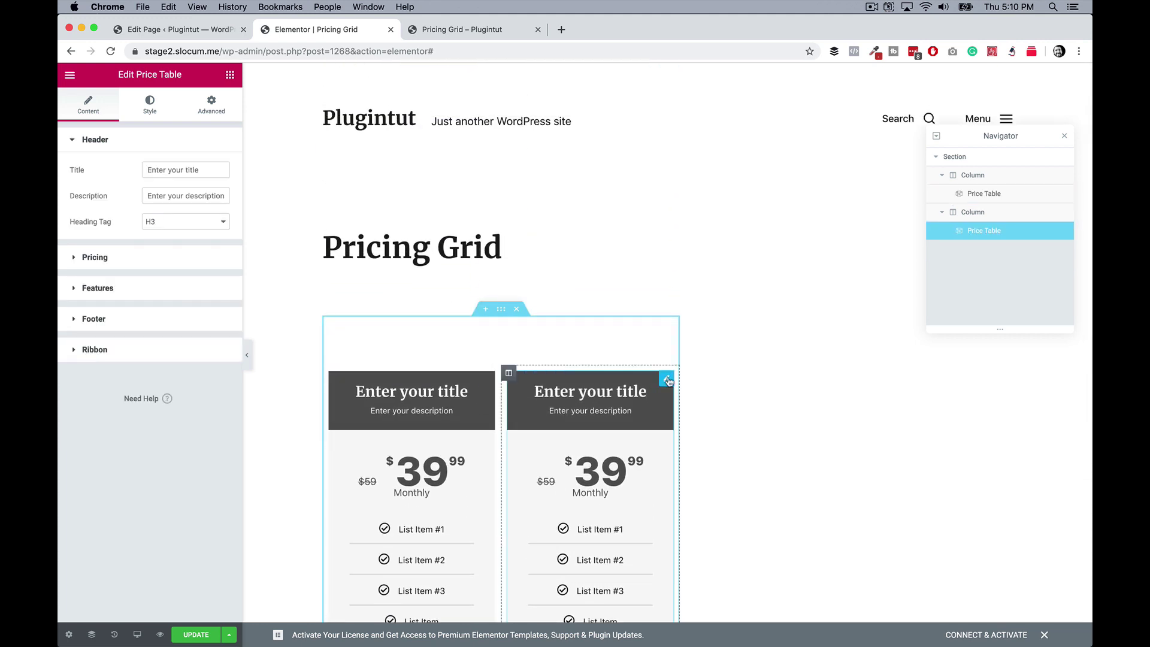
click(121, 258)
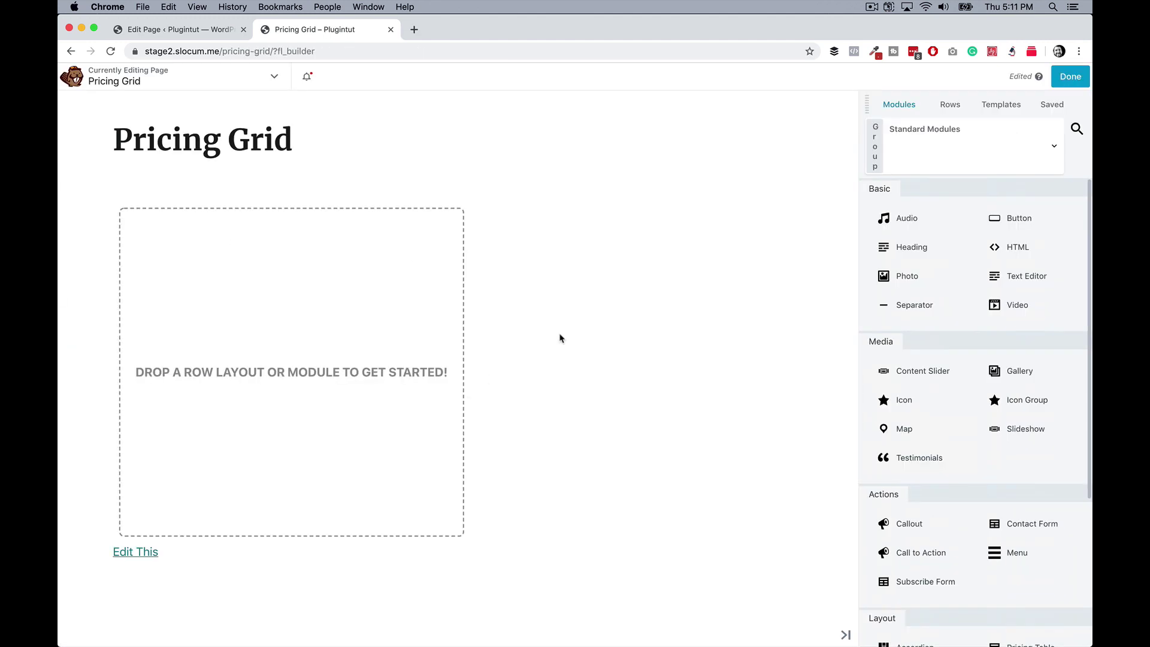
Step: Search modules for 'grid' and drag the Pricing Table module onto the empty page
click(1077, 129)
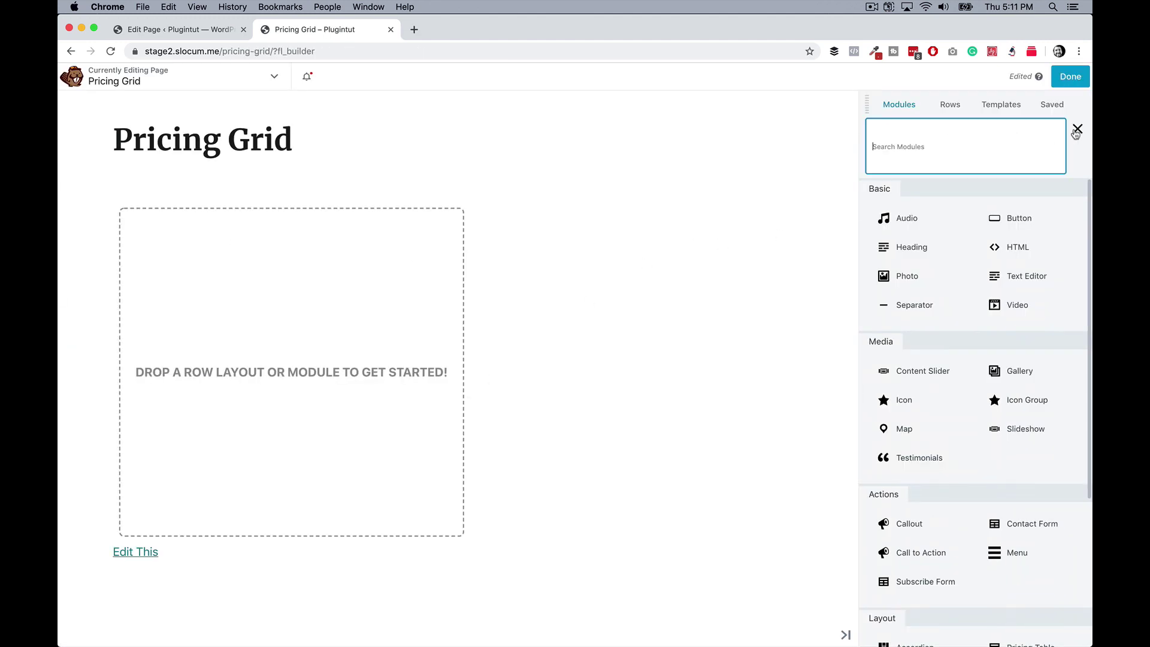
text(grid)
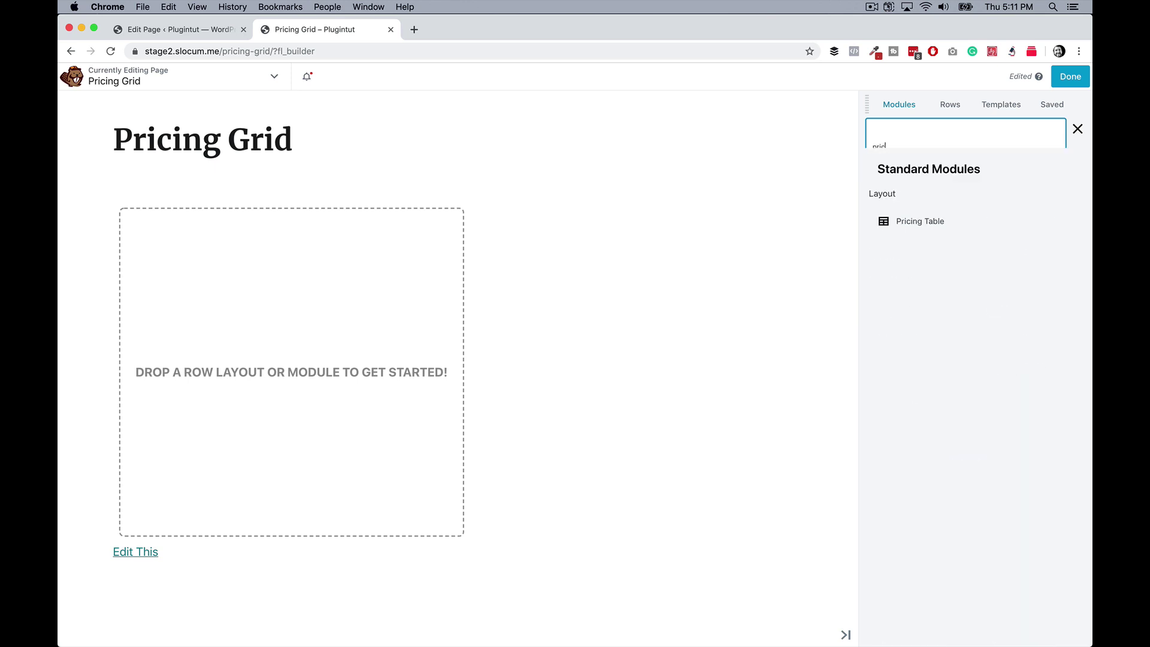
drag(911, 221, 296, 337)
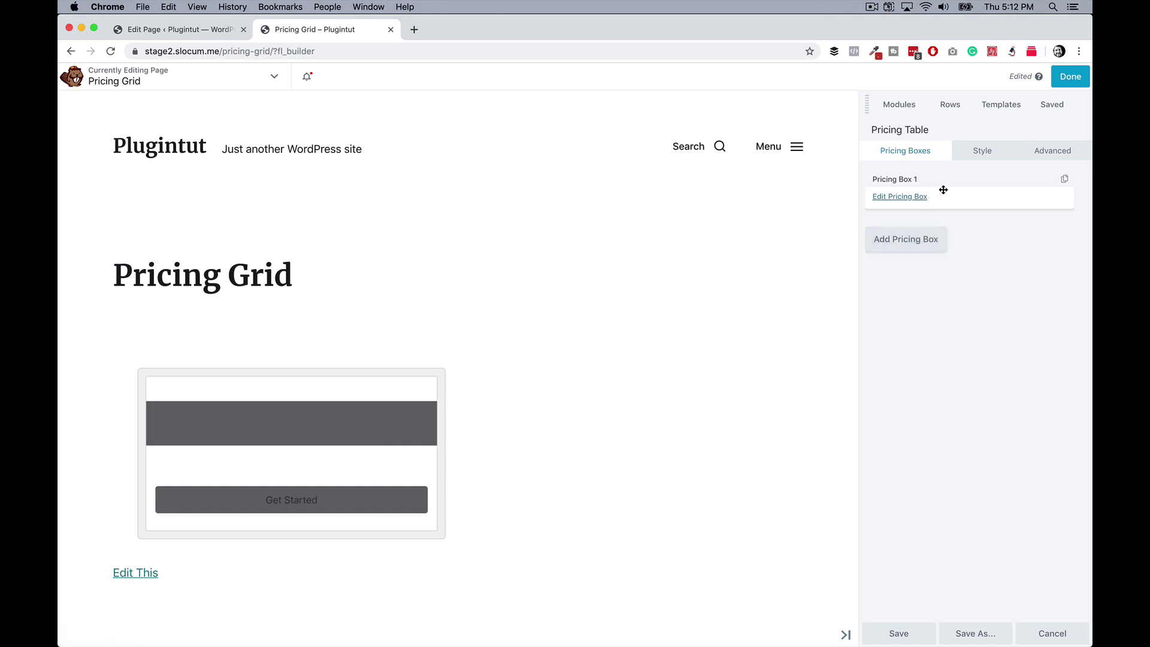
Step: Set the first pricing box's title to 'Price 1', price 99 and duration 'yr'
click(911, 204)
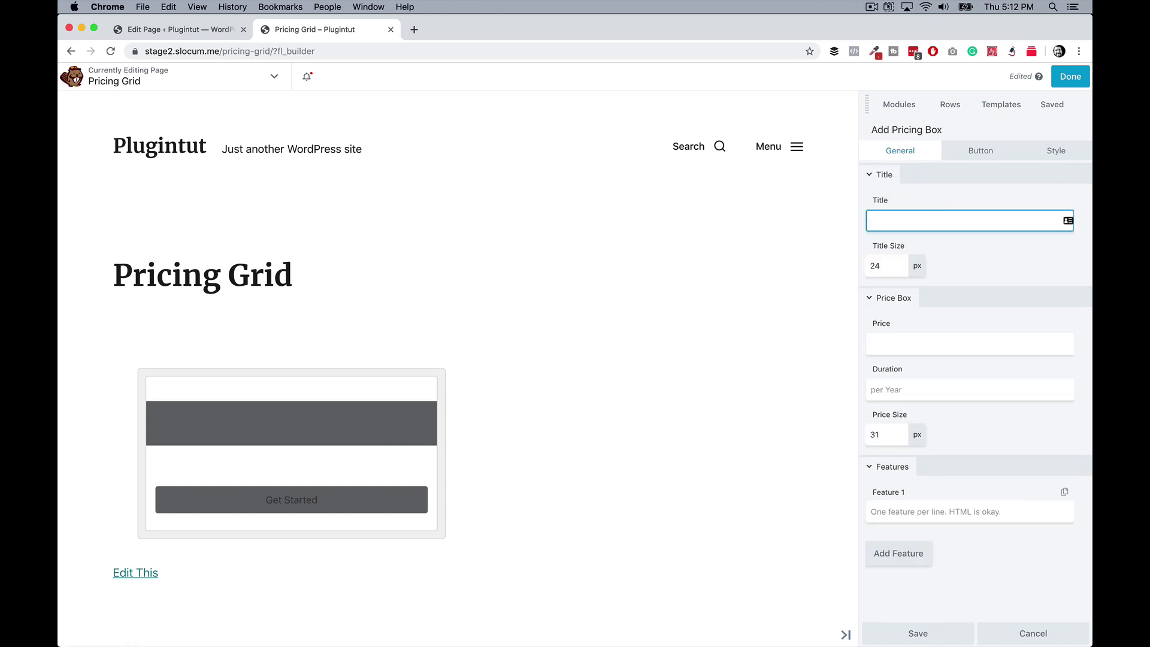
text(Price 1)
click(940, 334)
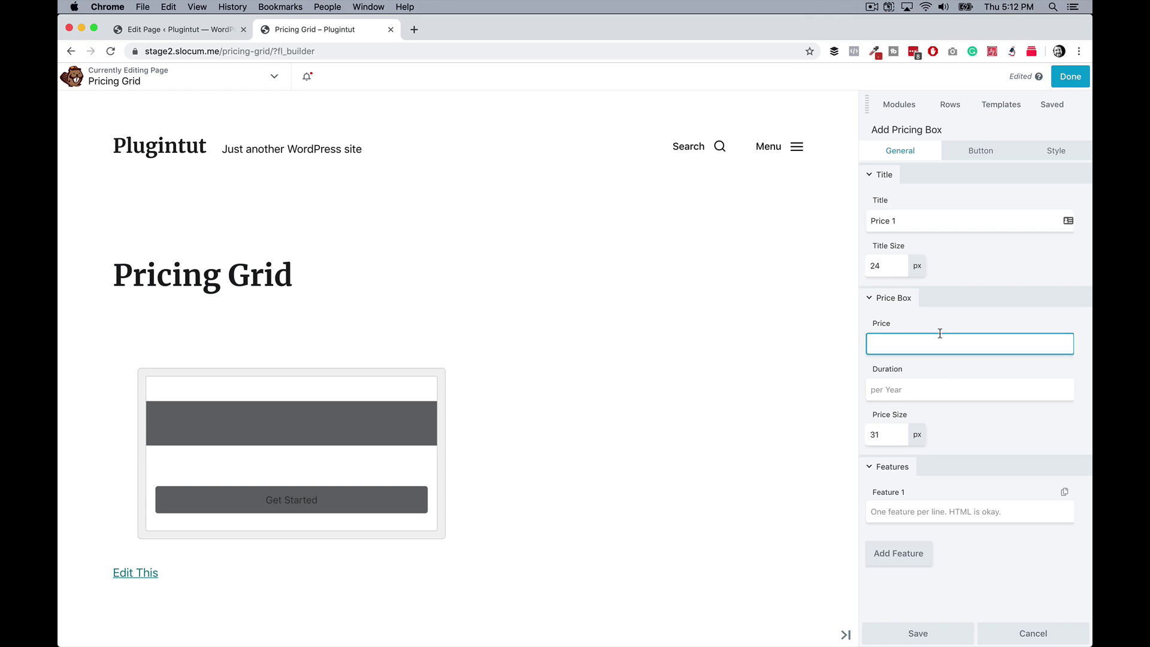
text(99)
key(BackSpace)
key(BackSpace)
text(99)
click(938, 396)
text(yr)
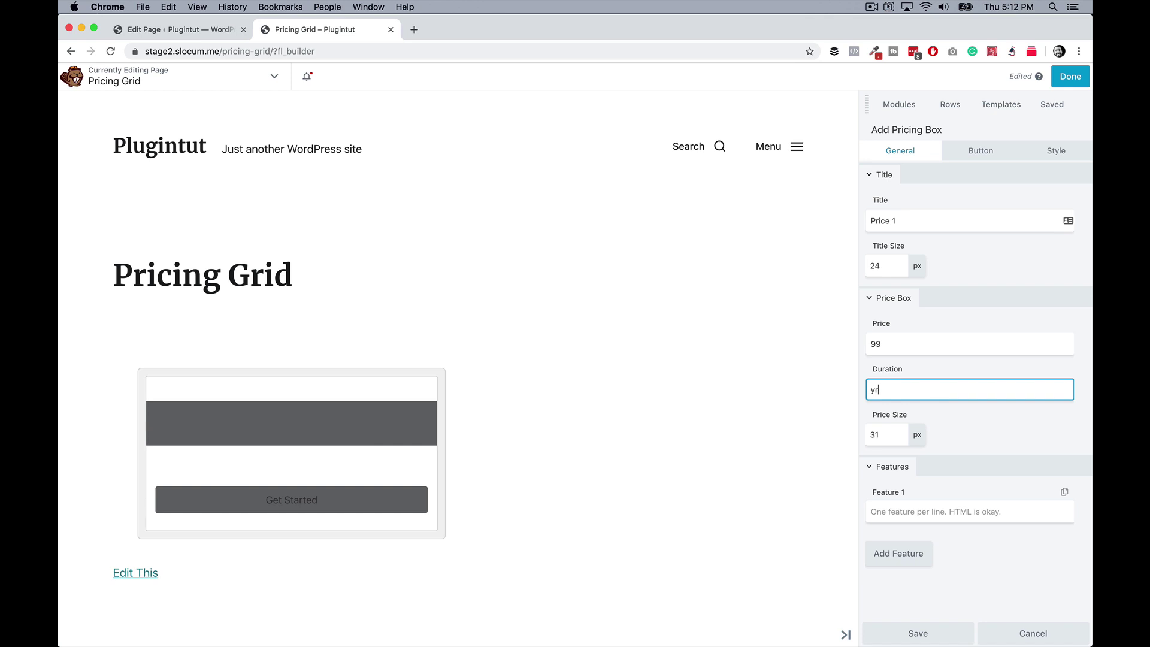
Step: Add three feature lines: 'Feature 1', 'Feature 2' and 'Feature 3'
click(905, 511)
text(F)
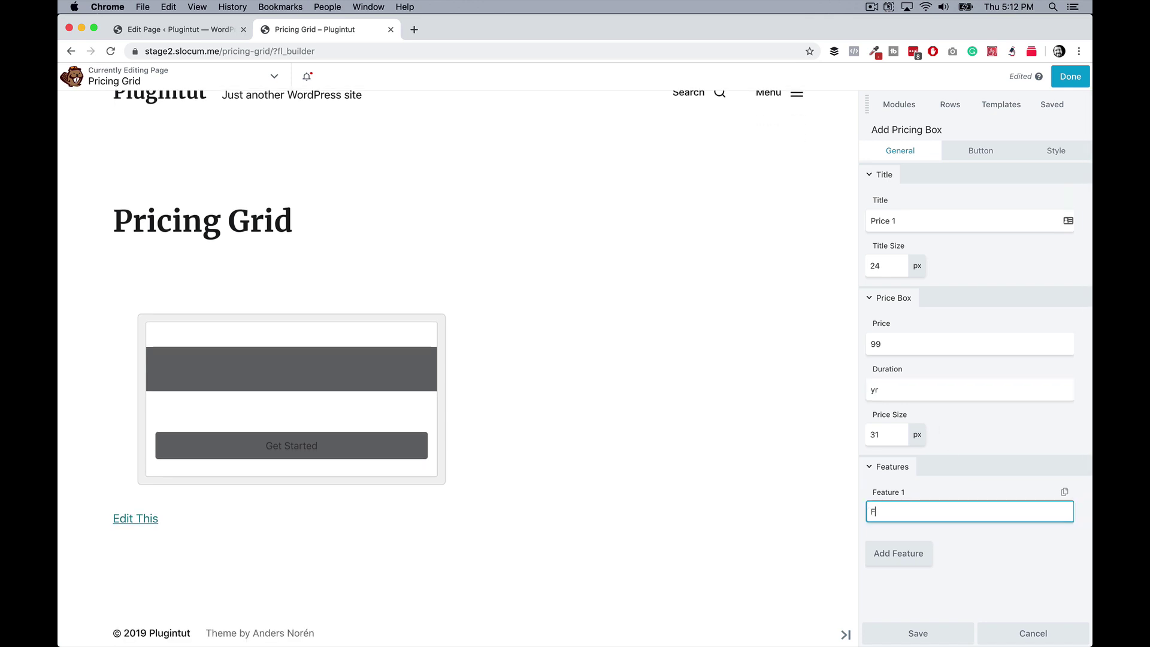
text(eature 1)
click(897, 556)
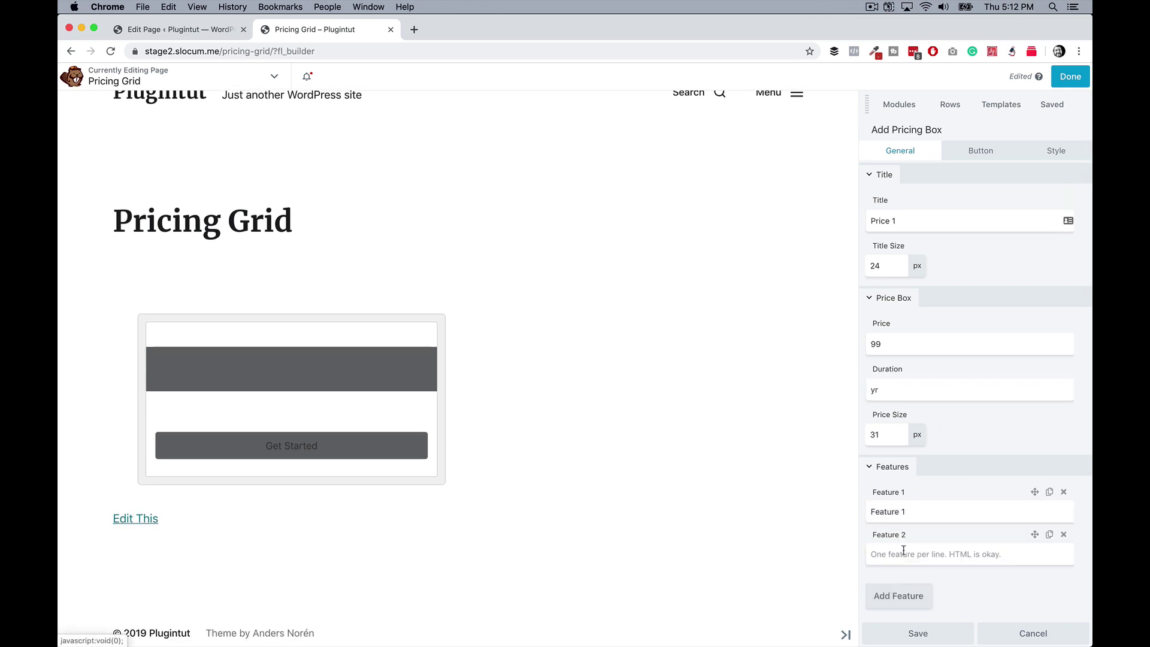
click(914, 554)
text(Fe)
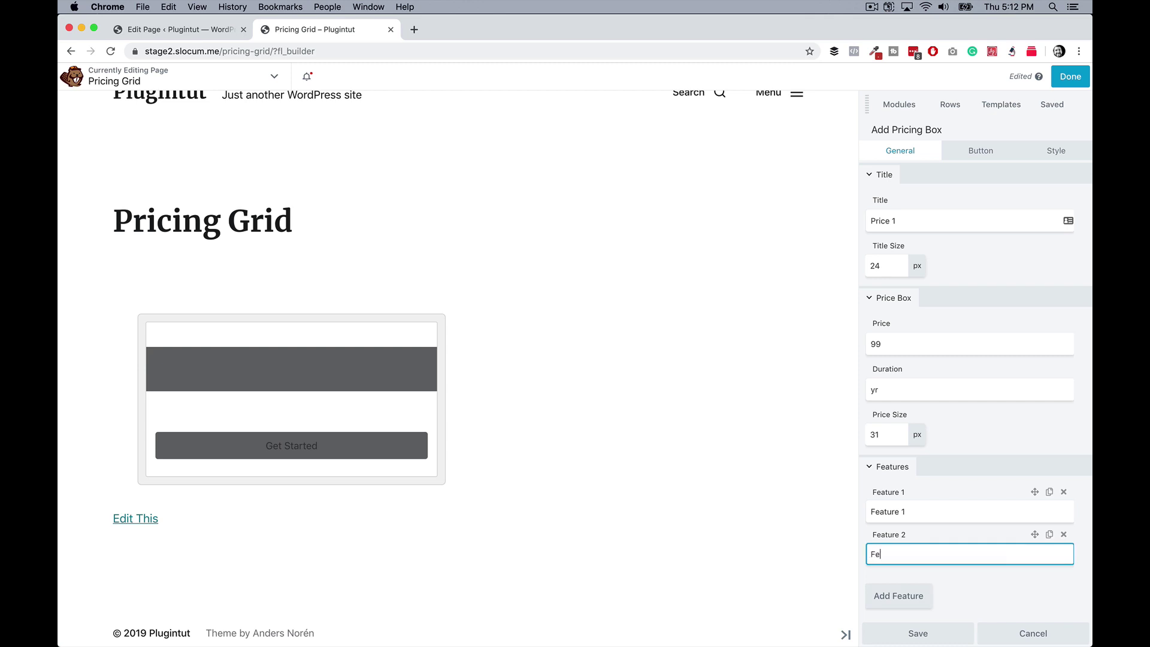
text(ature 2)
click(1049, 534)
scroll(951, 514, down, 1)
click(906, 556)
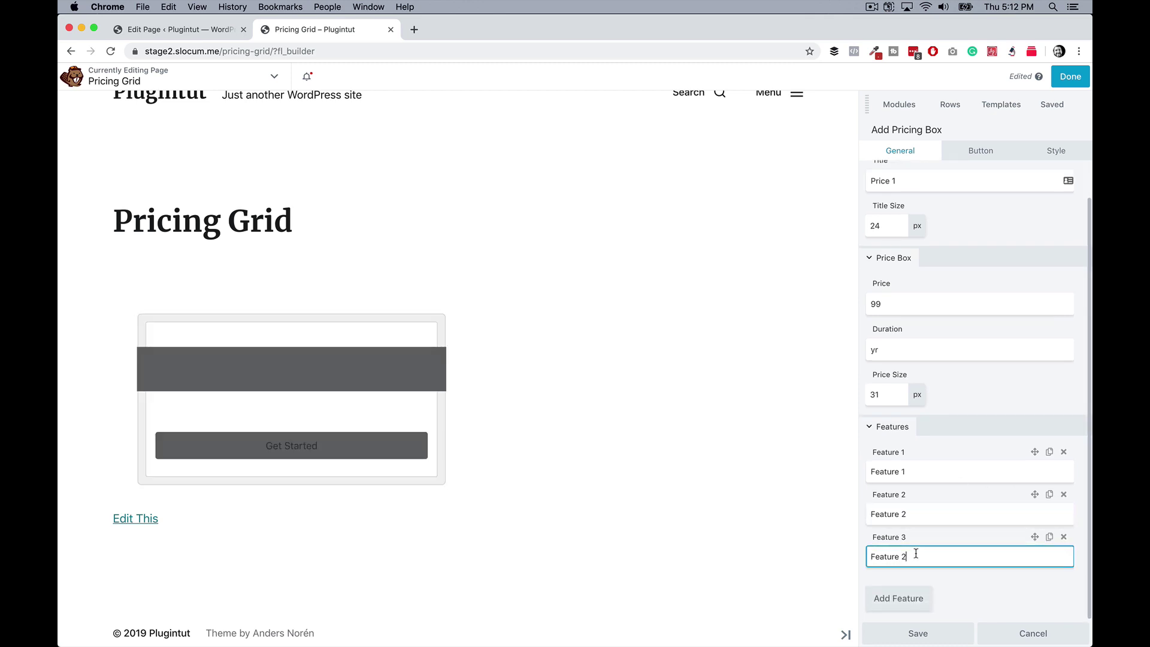
key(BackSpace)
text(3)
Step: Give the button a double-angle-right icon and 'Buy Now' text, then save the box
click(974, 156)
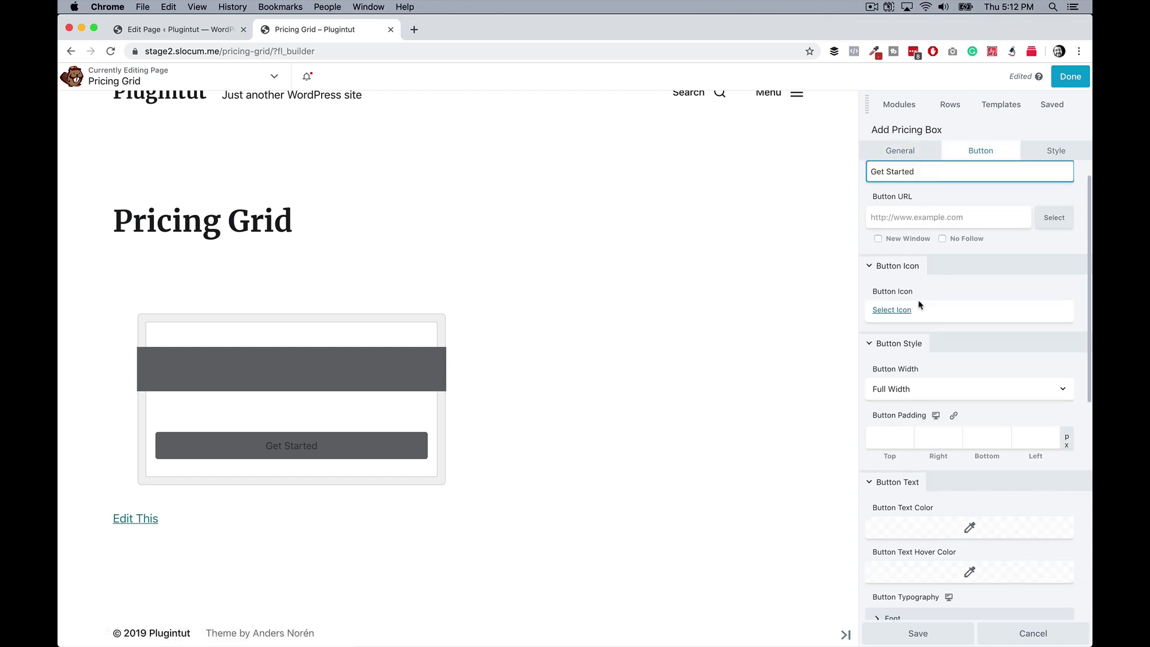
click(892, 309)
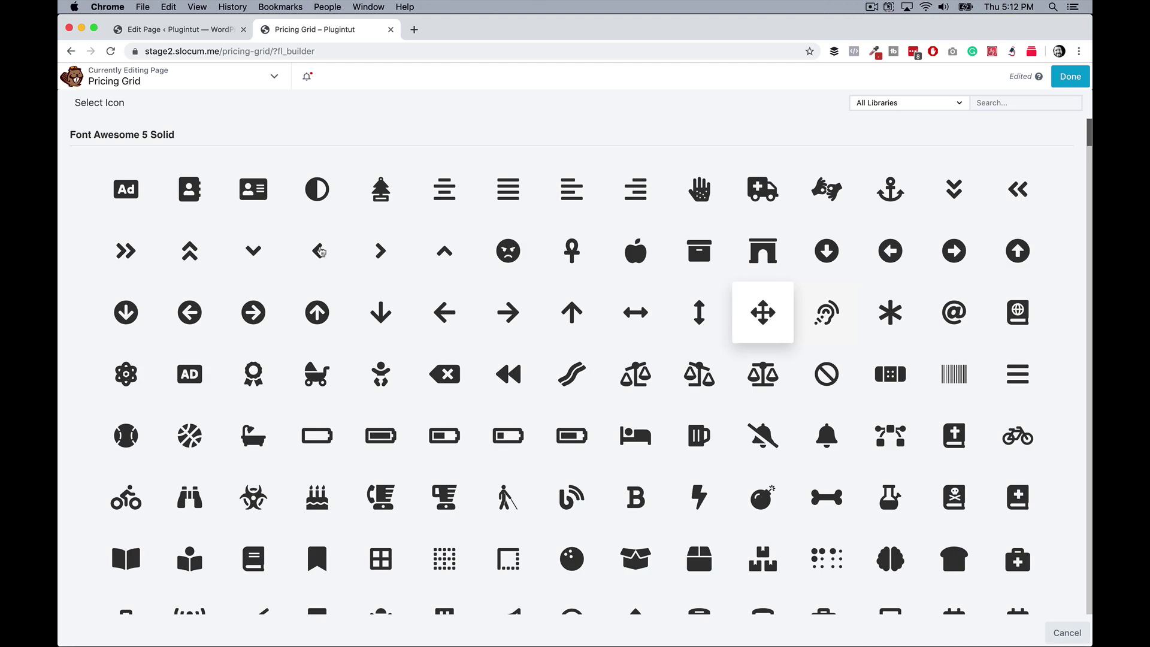
click(127, 250)
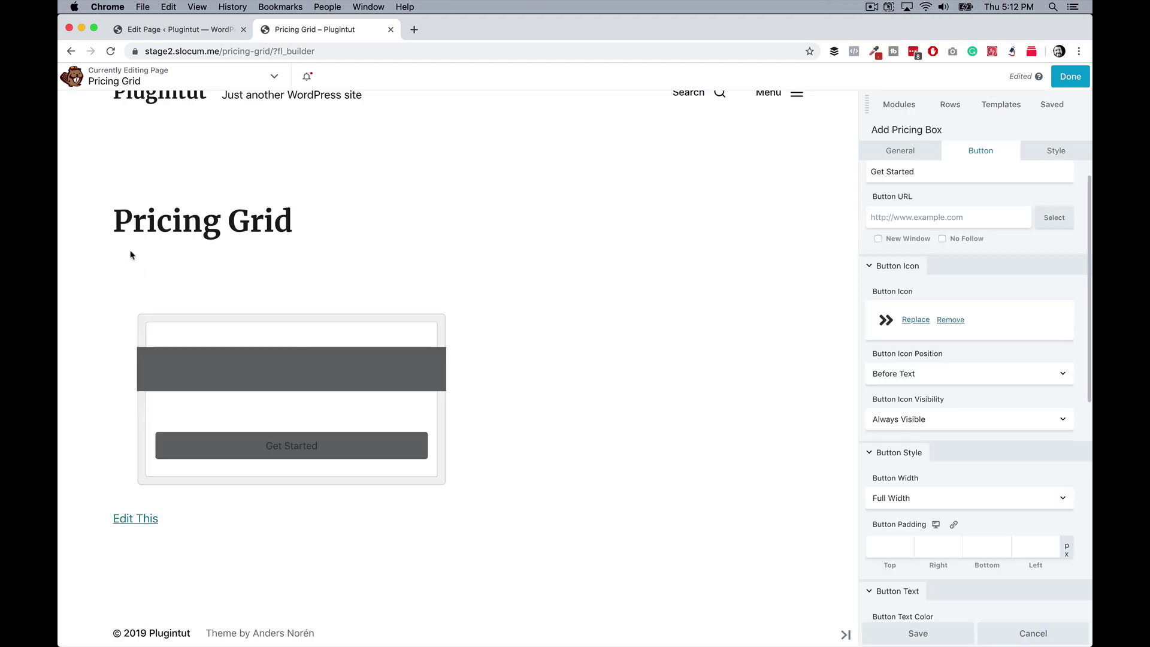
scroll(950, 360, down, 1)
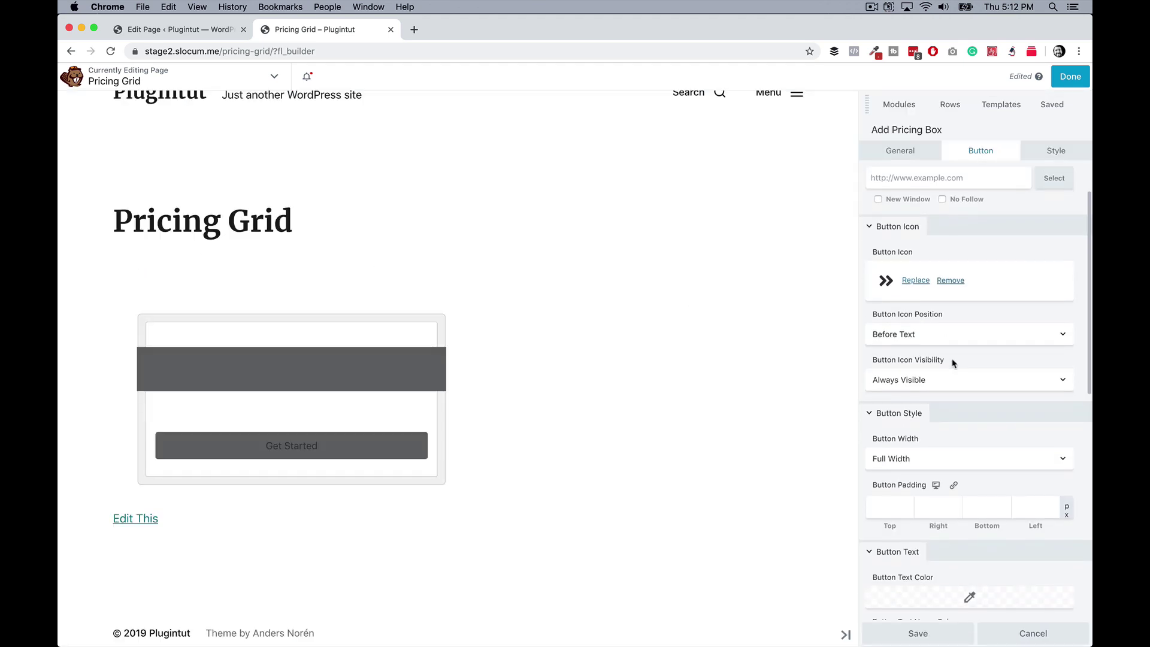
scroll(950, 360, up, 2)
triple_click(921, 205)
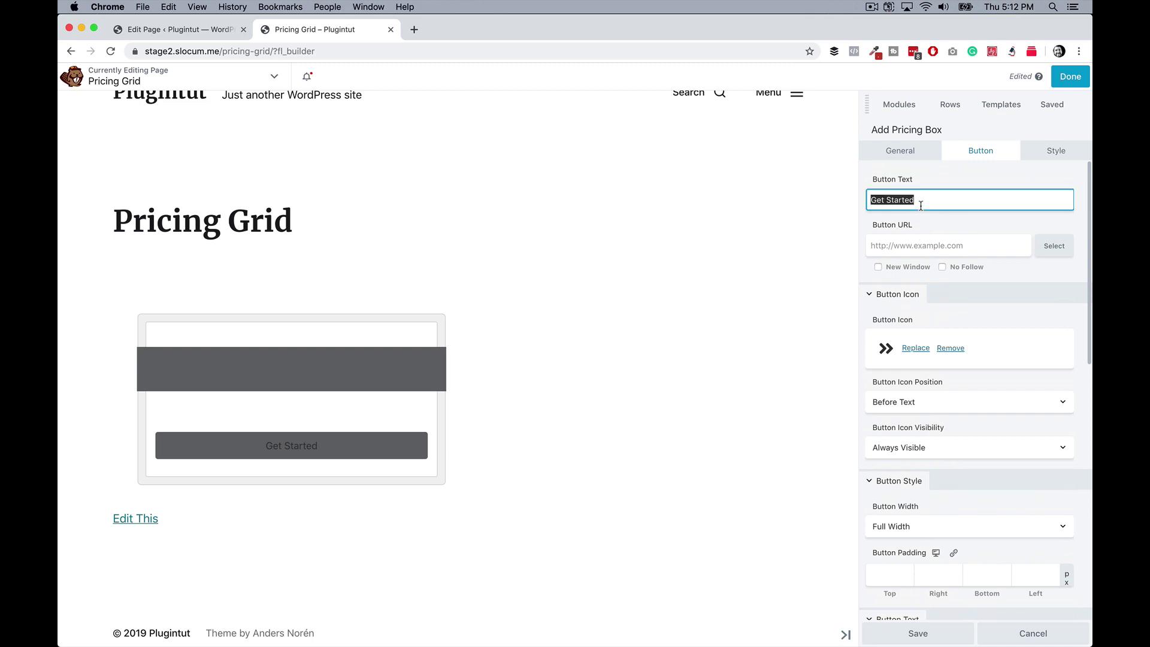
text(Buy Now)
scroll(937, 488, down, 10)
click(918, 633)
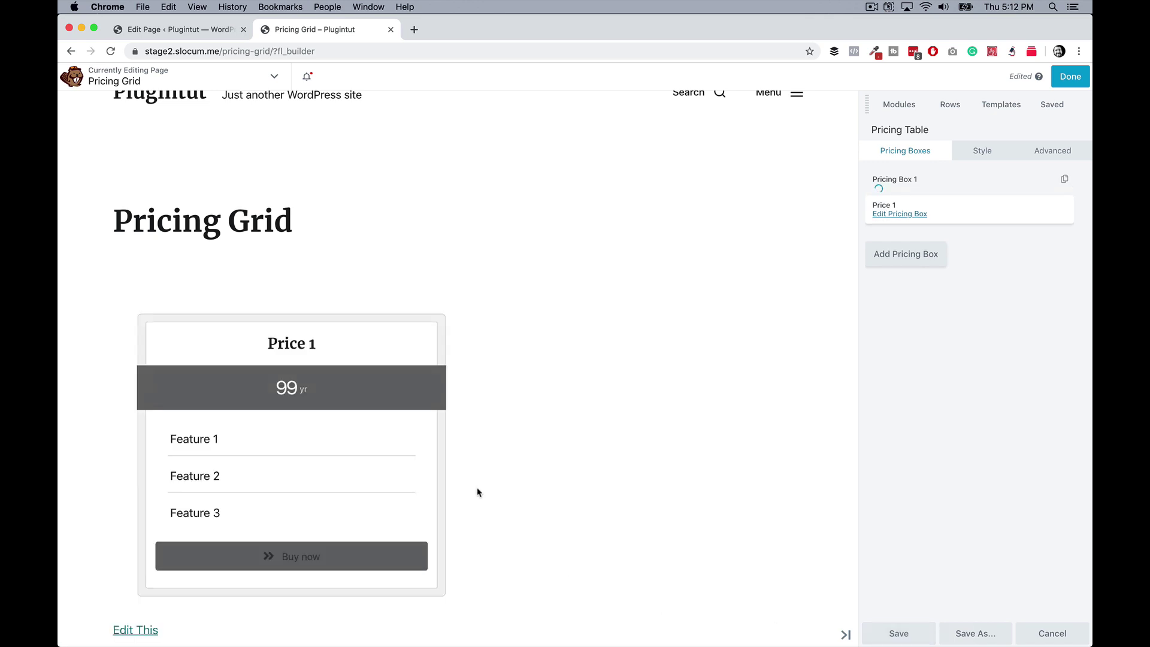
Step: Duplicate Pricing Box 1 twice, then delete the extra third box, leaving two boxes
mouse_move(341, 354)
click(1050, 180)
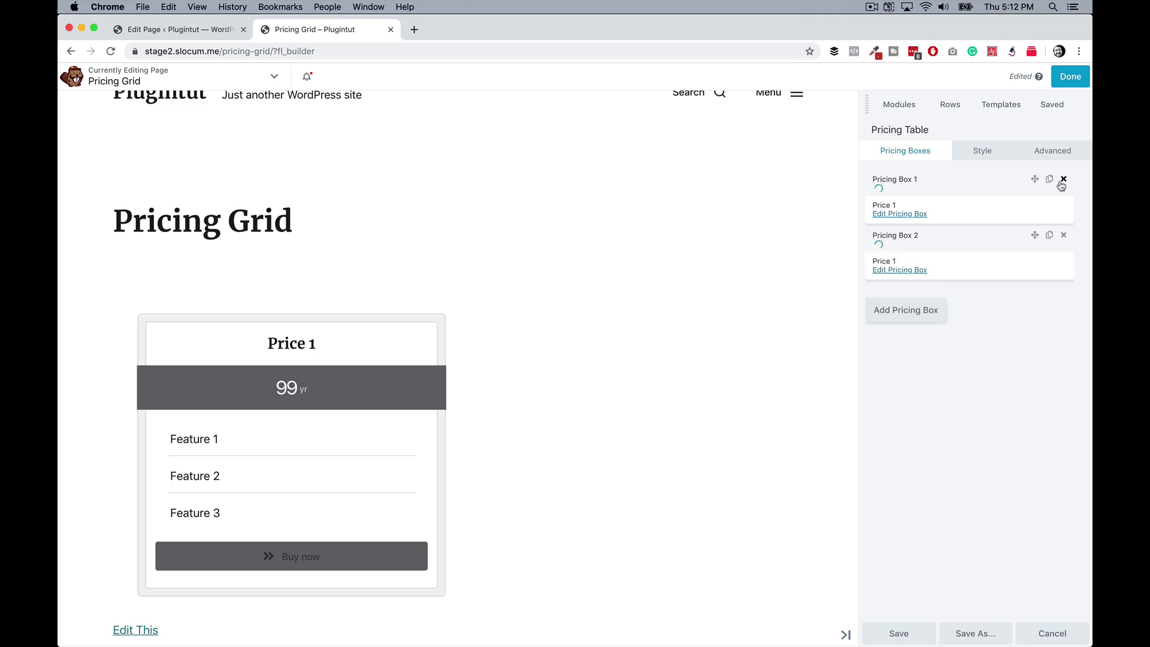
click(1049, 179)
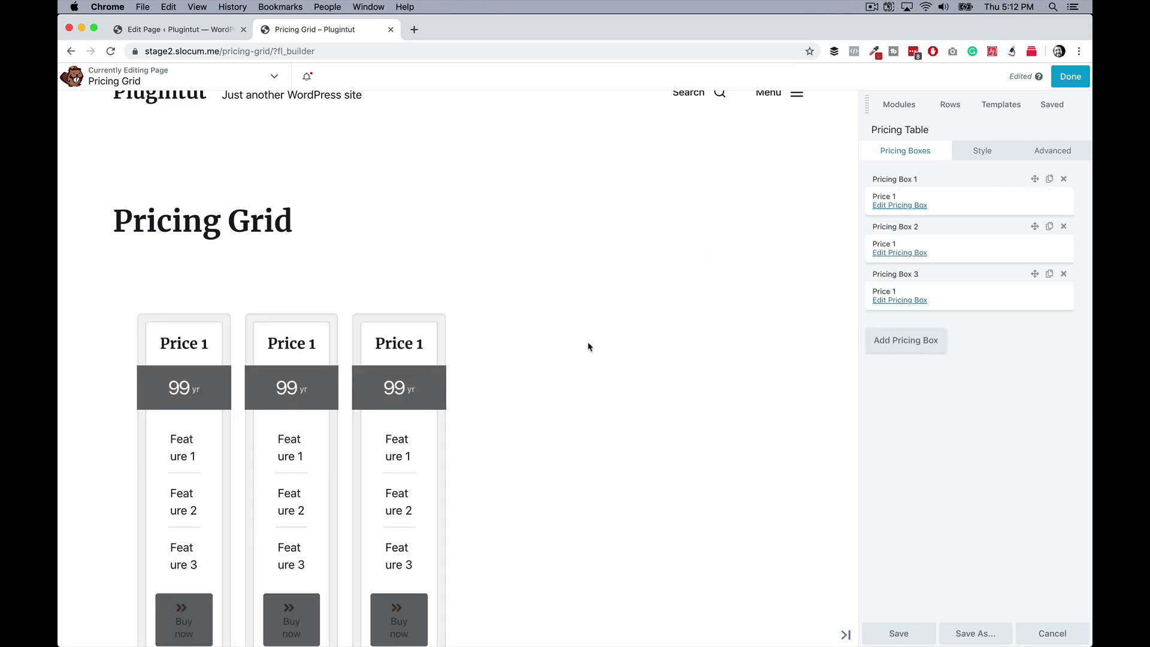
click(1064, 274)
click(679, 124)
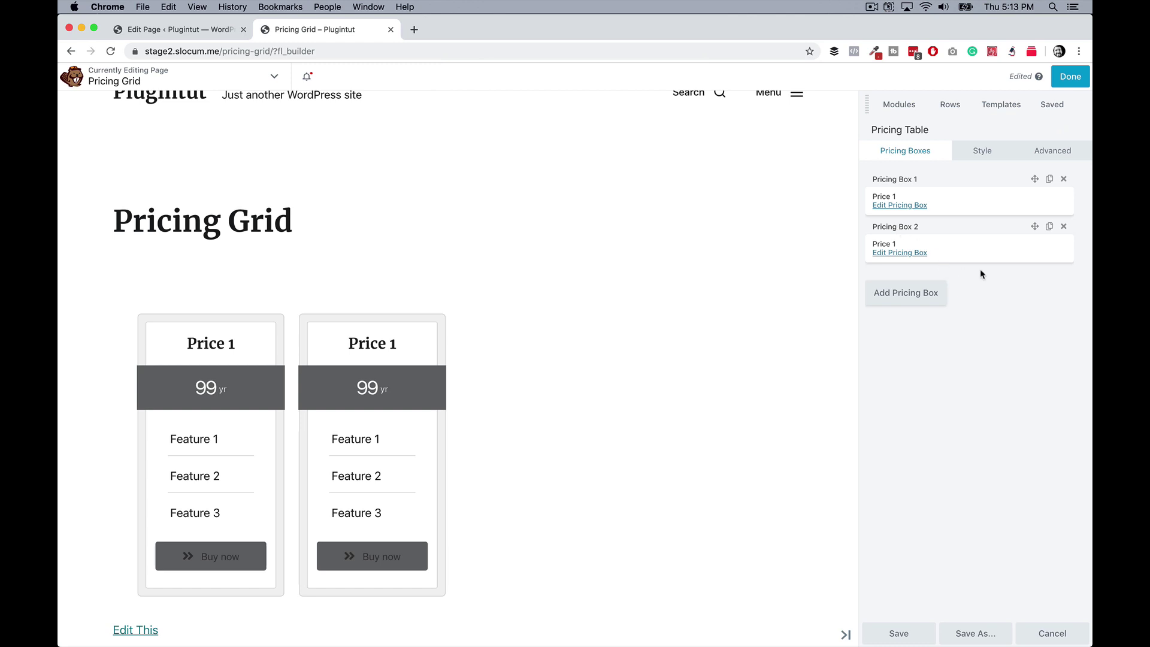
scroll(982, 274, down, 3)
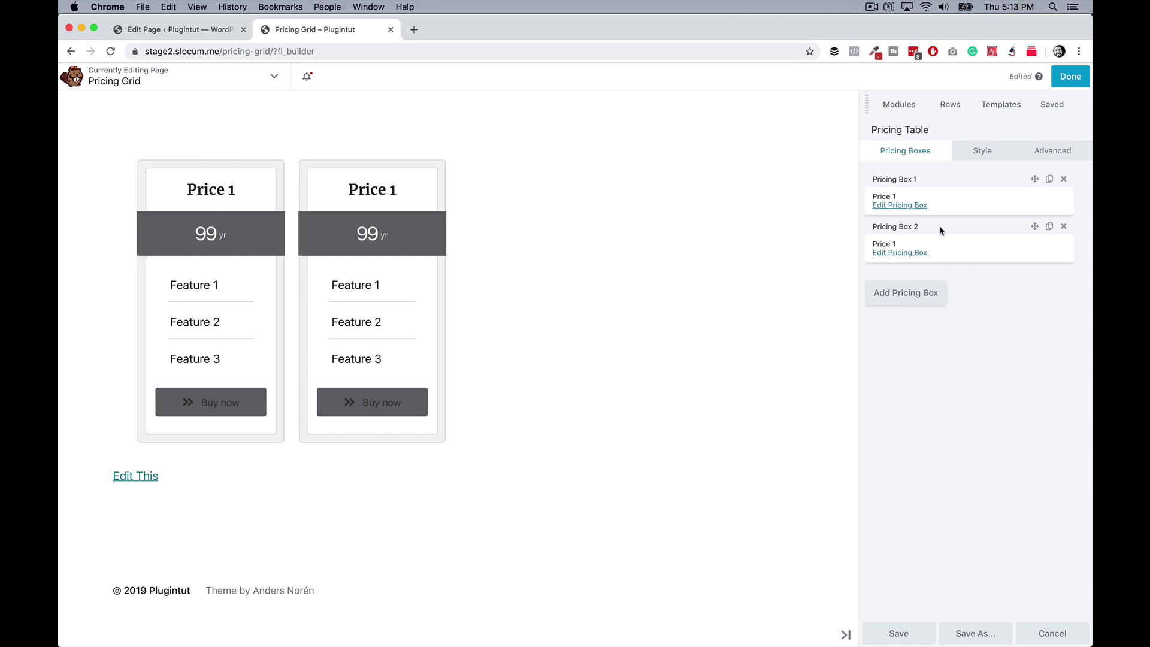
Step: Retitle the second box 'Price 2', change its price from 99 to 199, and save
click(900, 253)
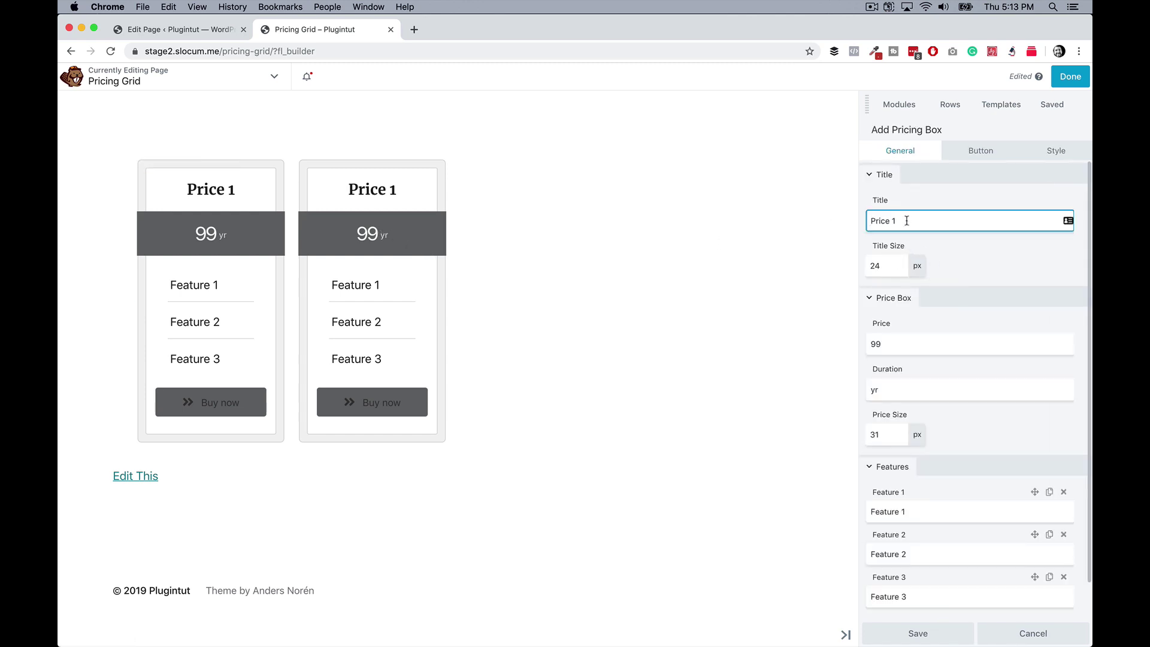
key(BackSpace)
text(2)
click(909, 339)
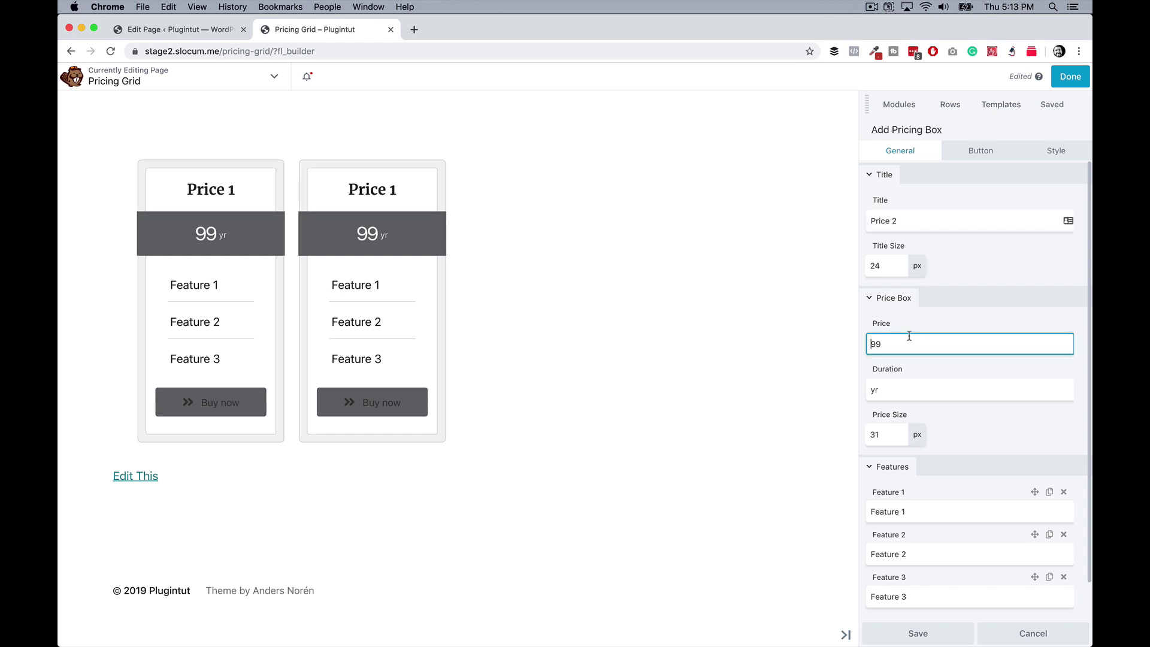
click(872, 344)
text(1)
scroll(908, 391, down, 2)
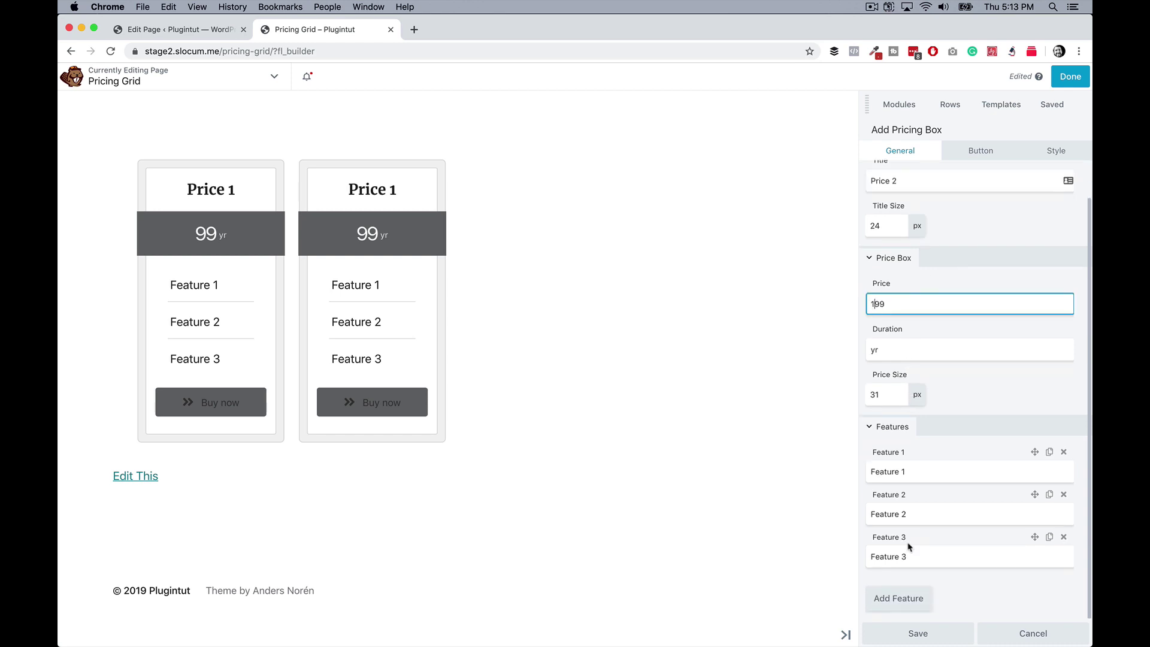
click(916, 635)
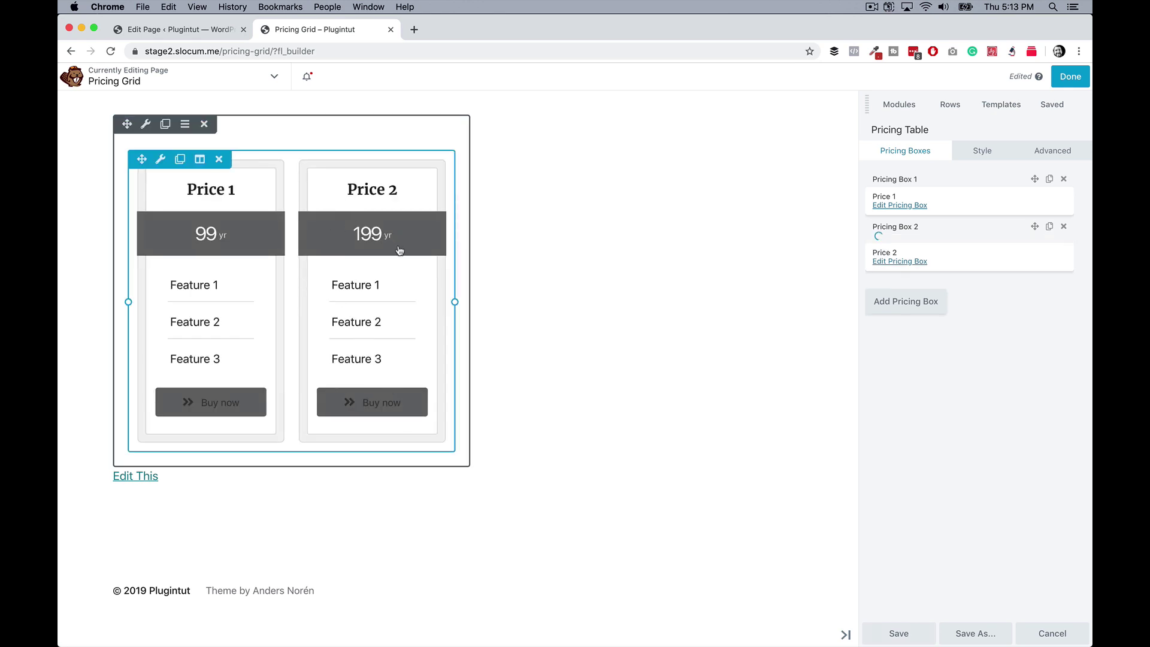
scroll(423, 264, down, 5)
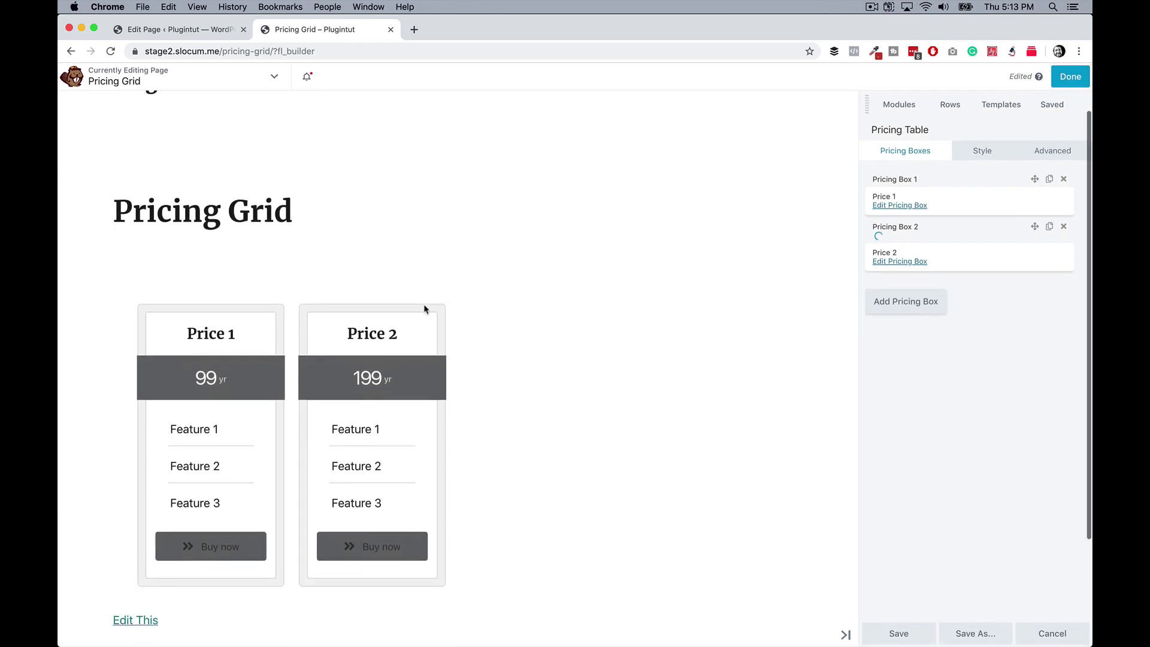